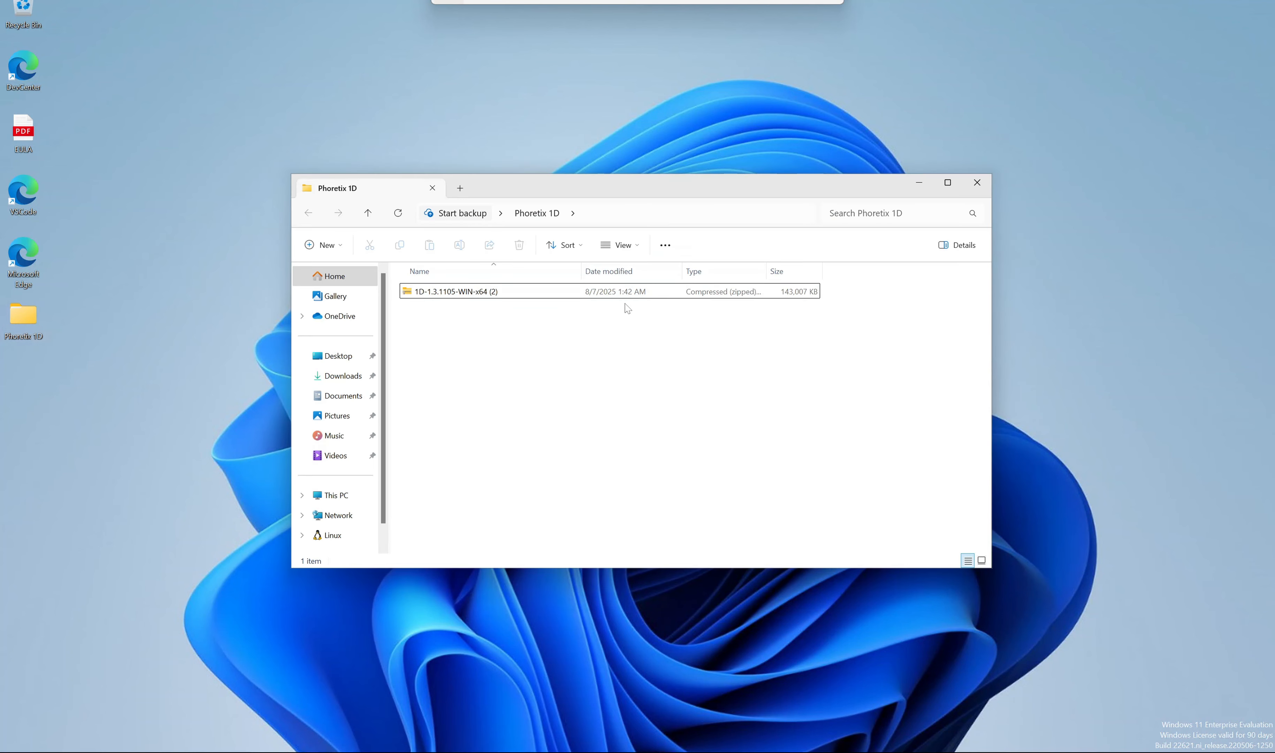
Step: Extract the 1D-1.3.1105-WIN-x64 (2) archive to its default folder and open the extracted Install-Guide PDF
right_click(621, 295)
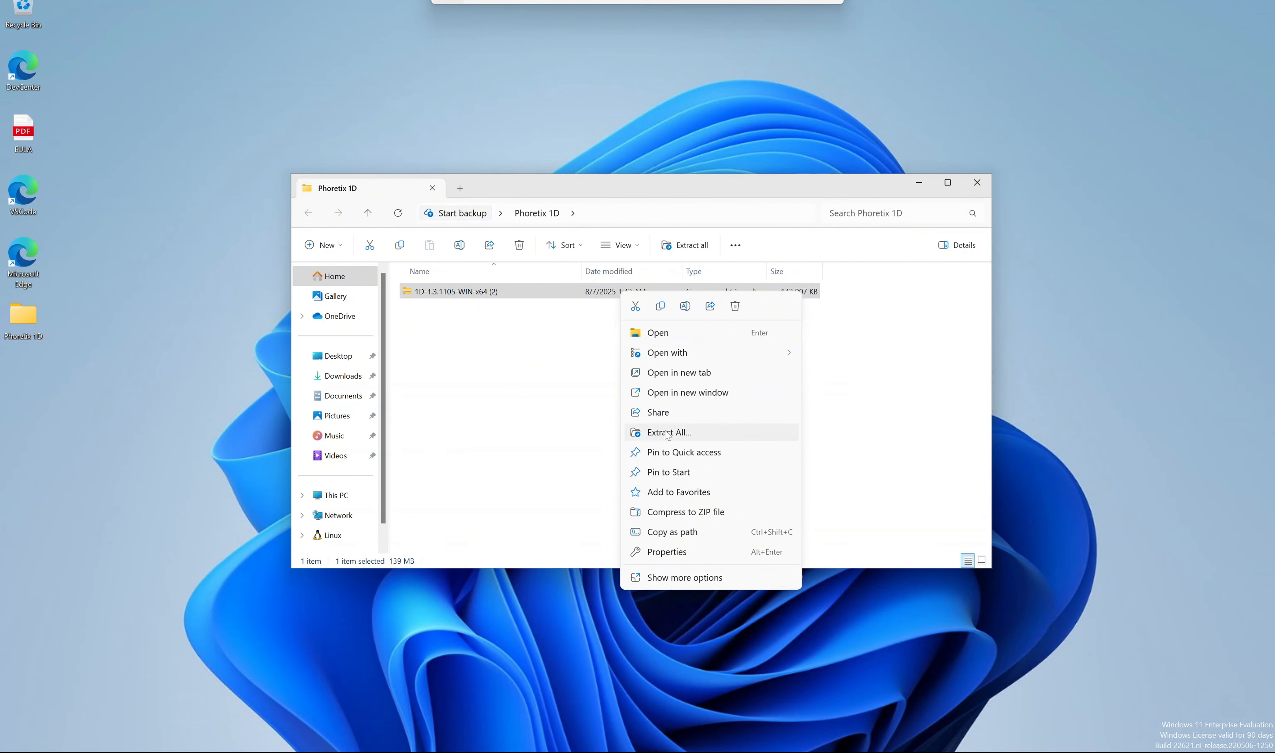
click(668, 432)
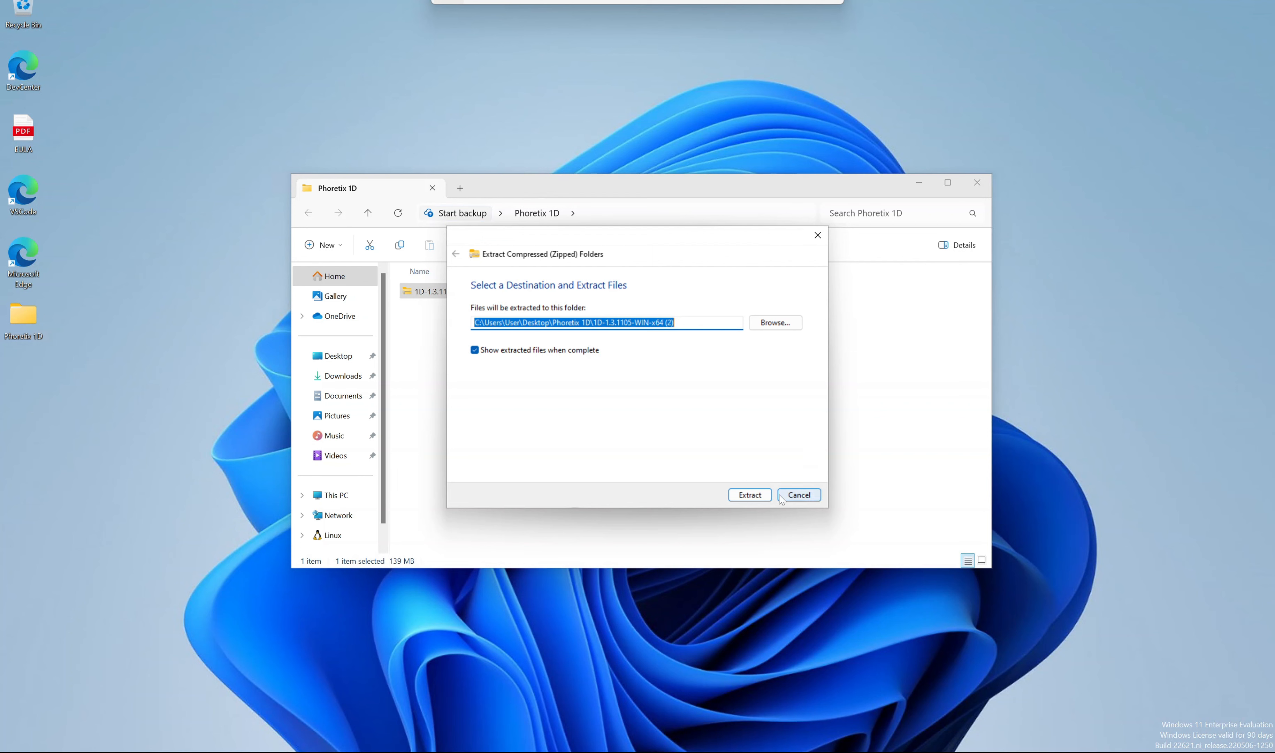
click(750, 495)
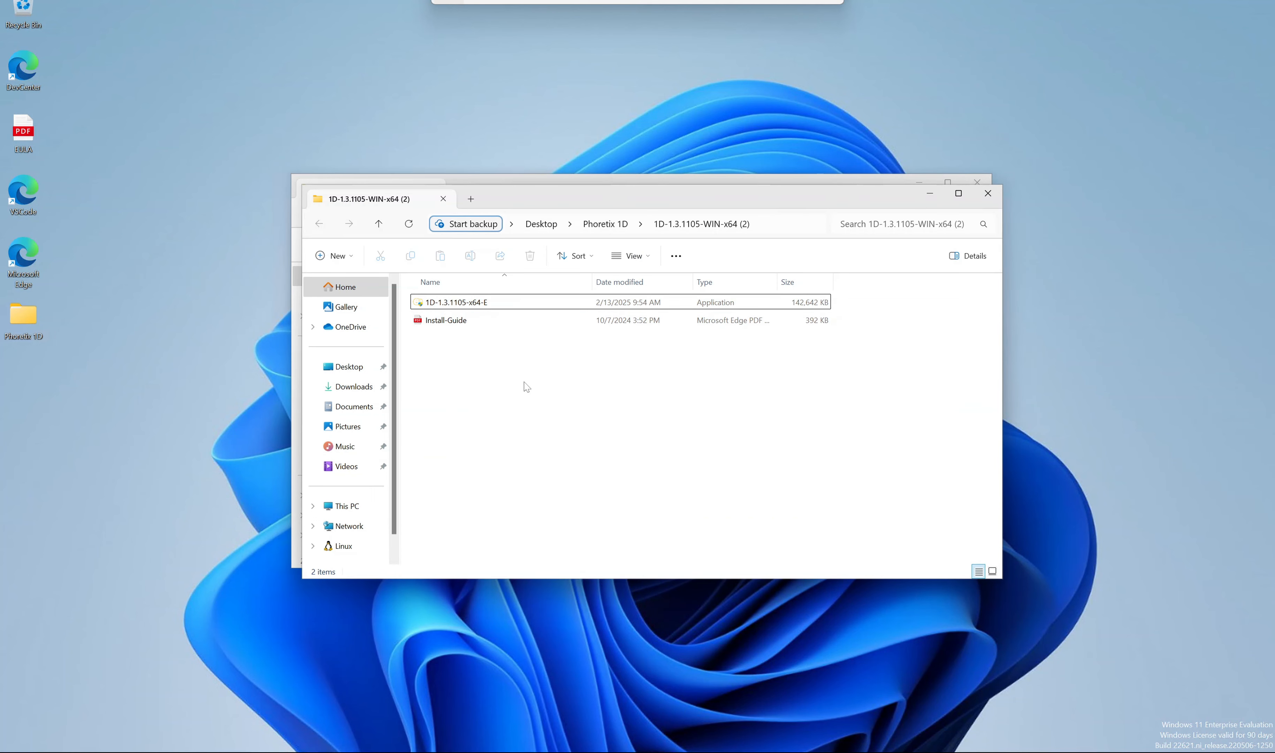
double_click(475, 320)
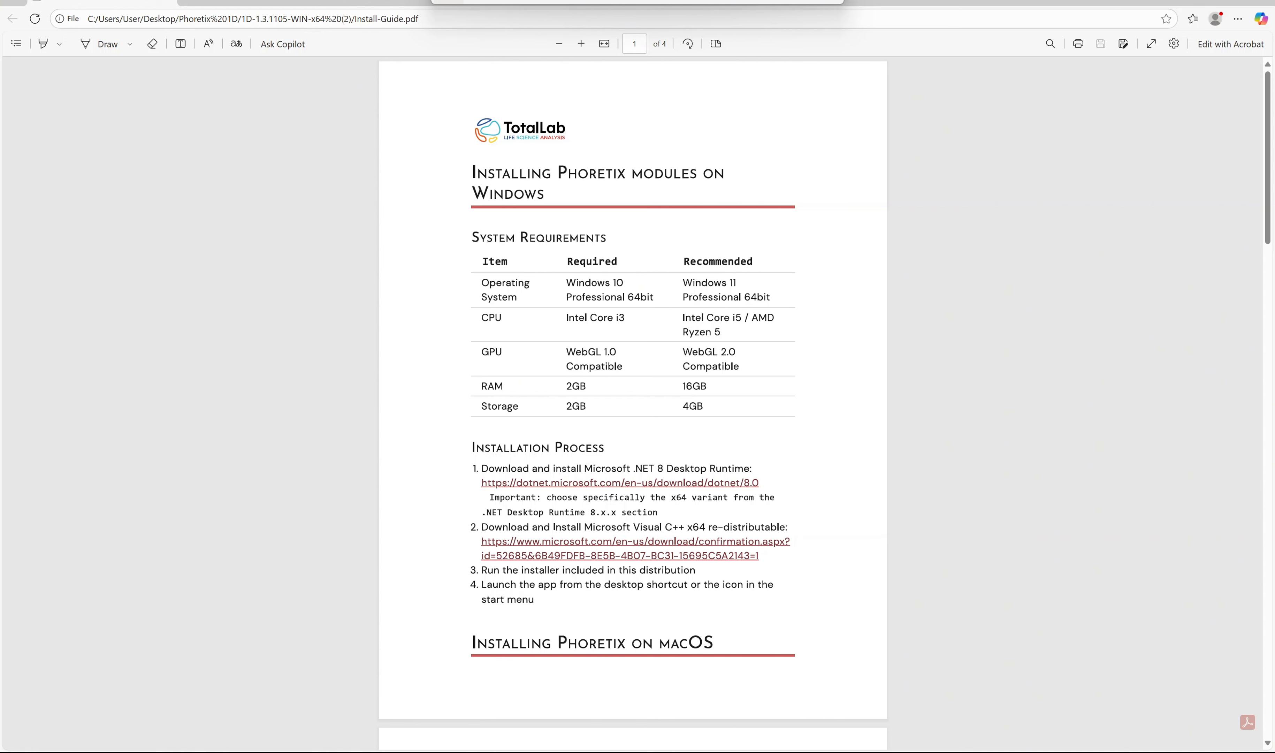
Step: Search the web for "visual c++ redistributable" in a separate browser tab and open the Microsoft Learn page on the latest supported downloads
click(189, 1)
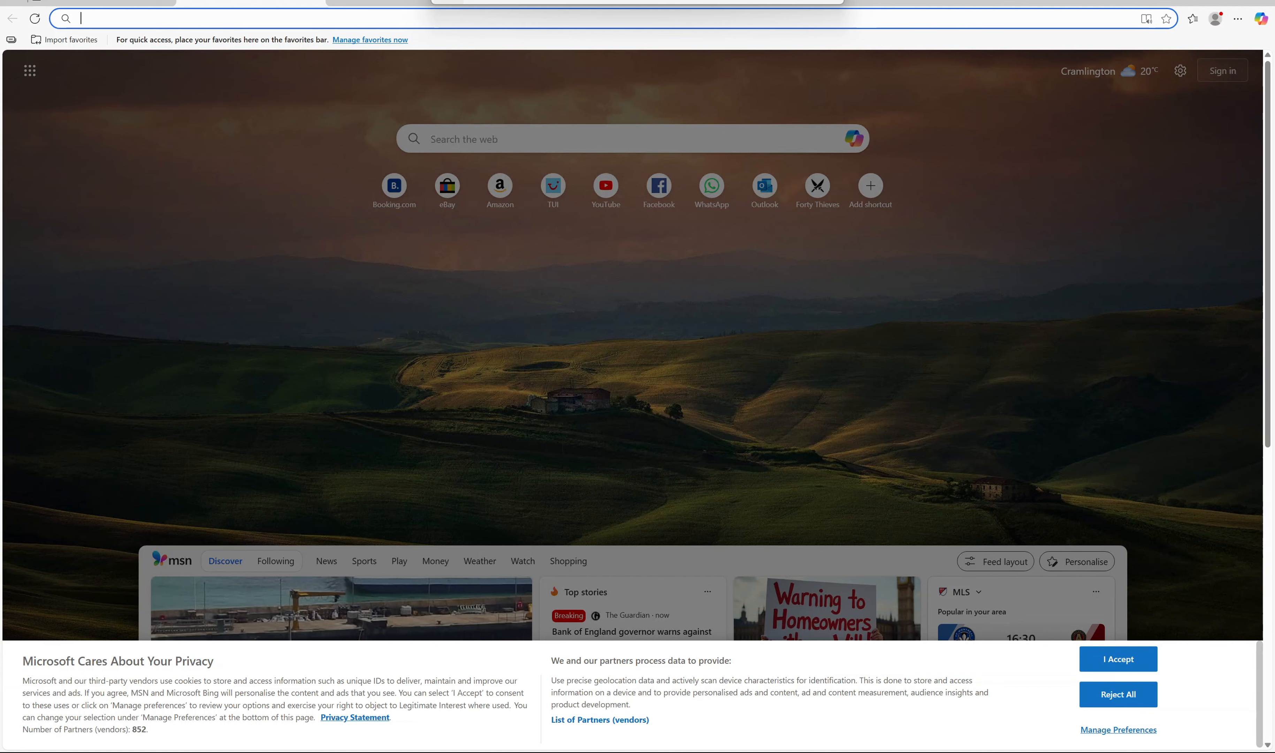
text(visual)
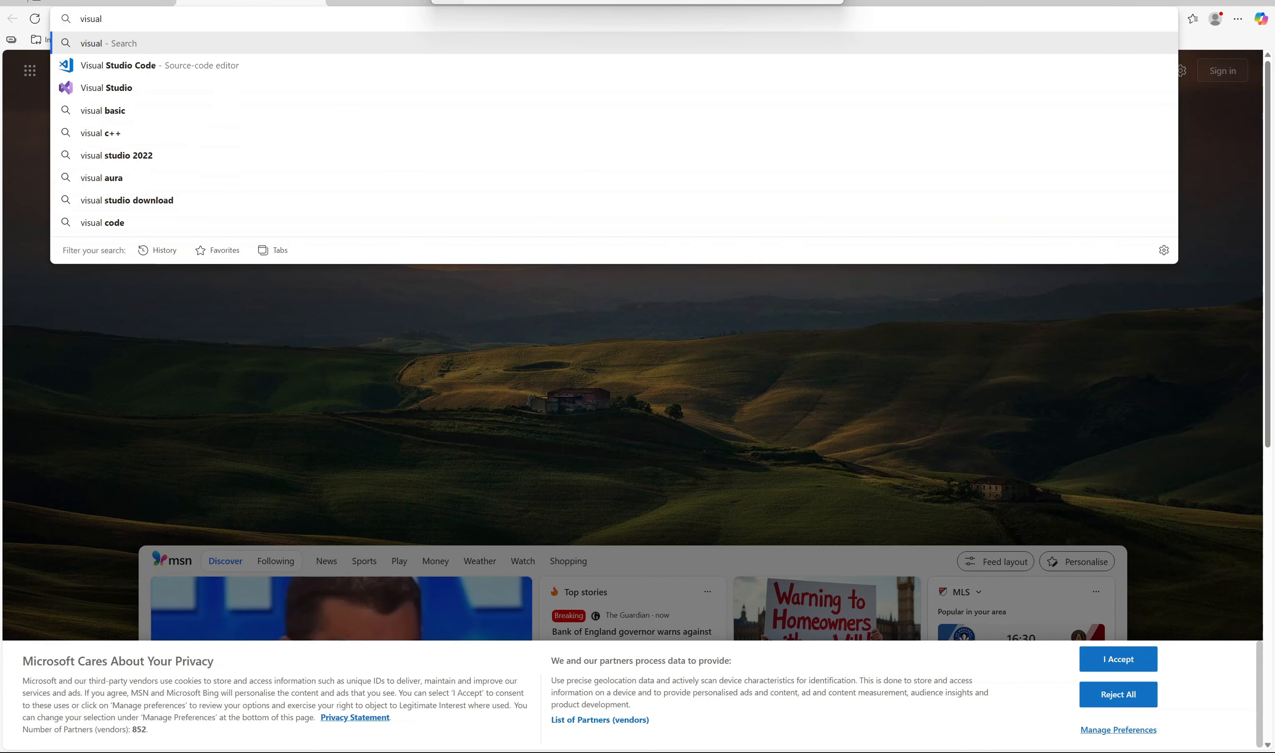
text( c++)
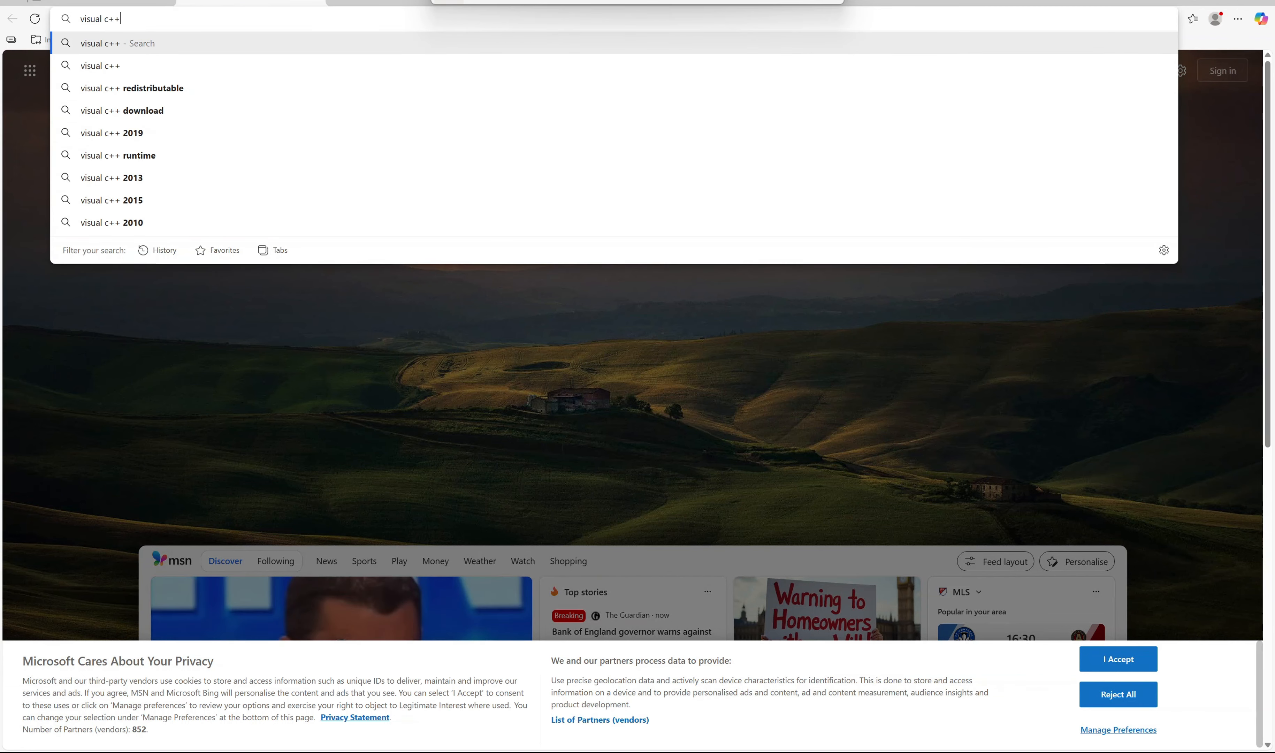
text( redistributable)
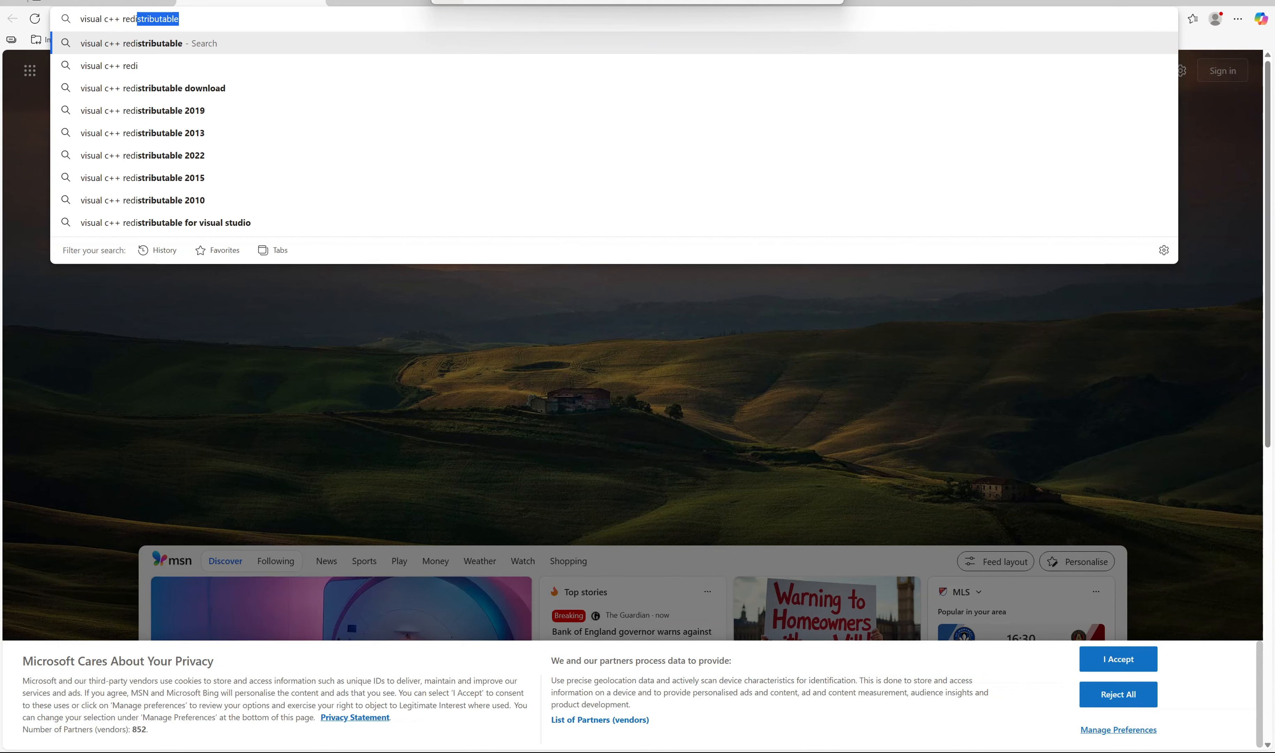
key(Return)
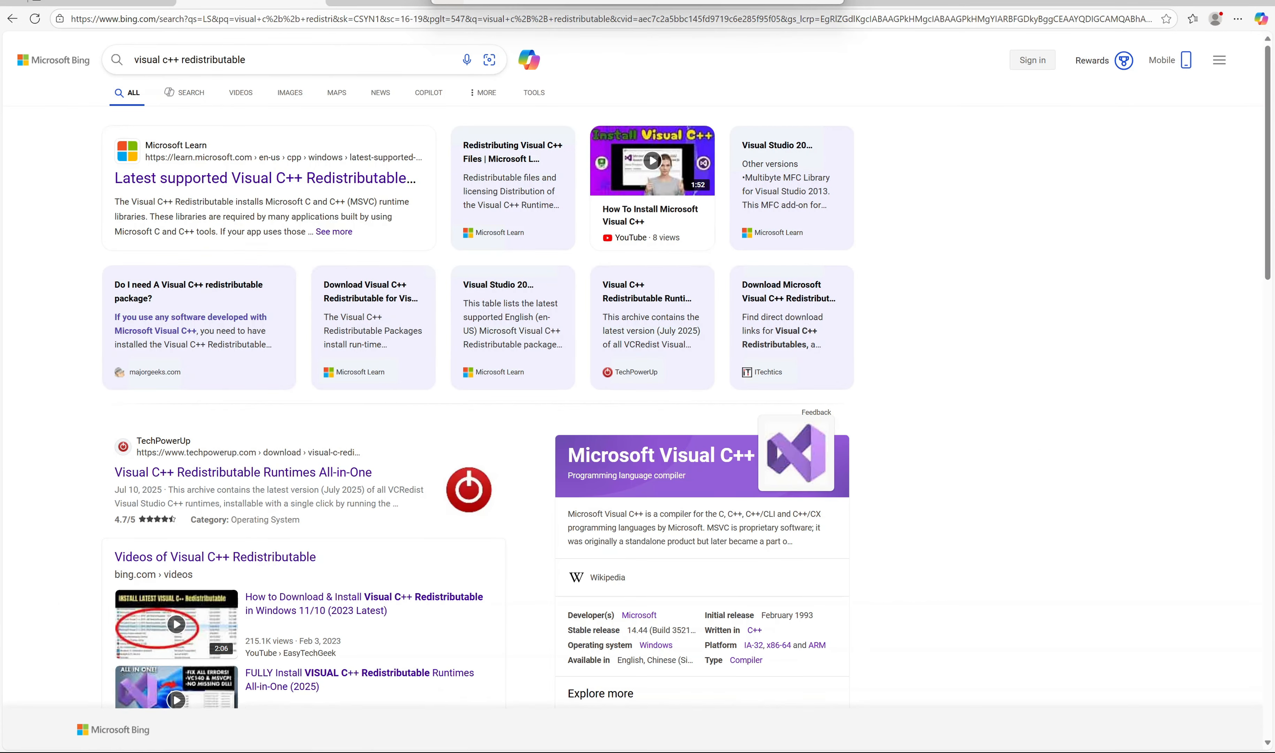
click(223, 178)
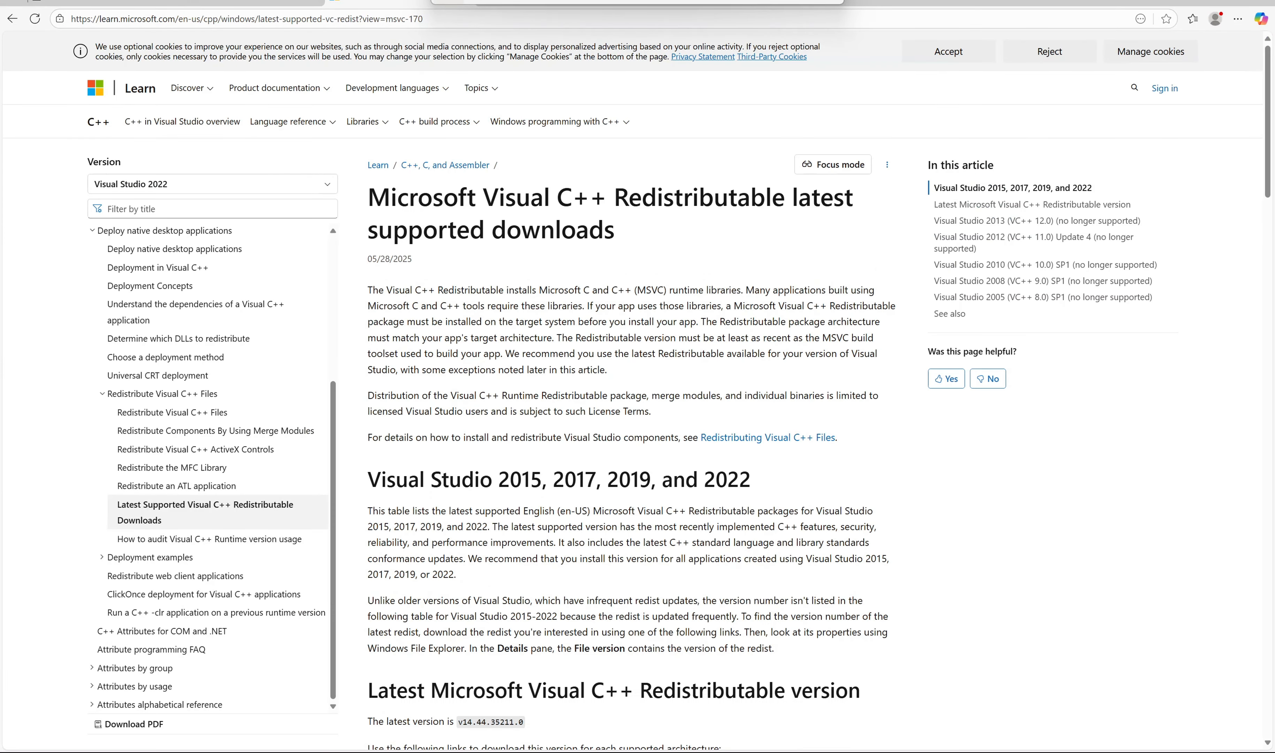
Step: Download the X64 Visual C++ Redistributable and start its installation, agreeing to the license terms and allowing it to make changes
scroll(467, 512, down, 6)
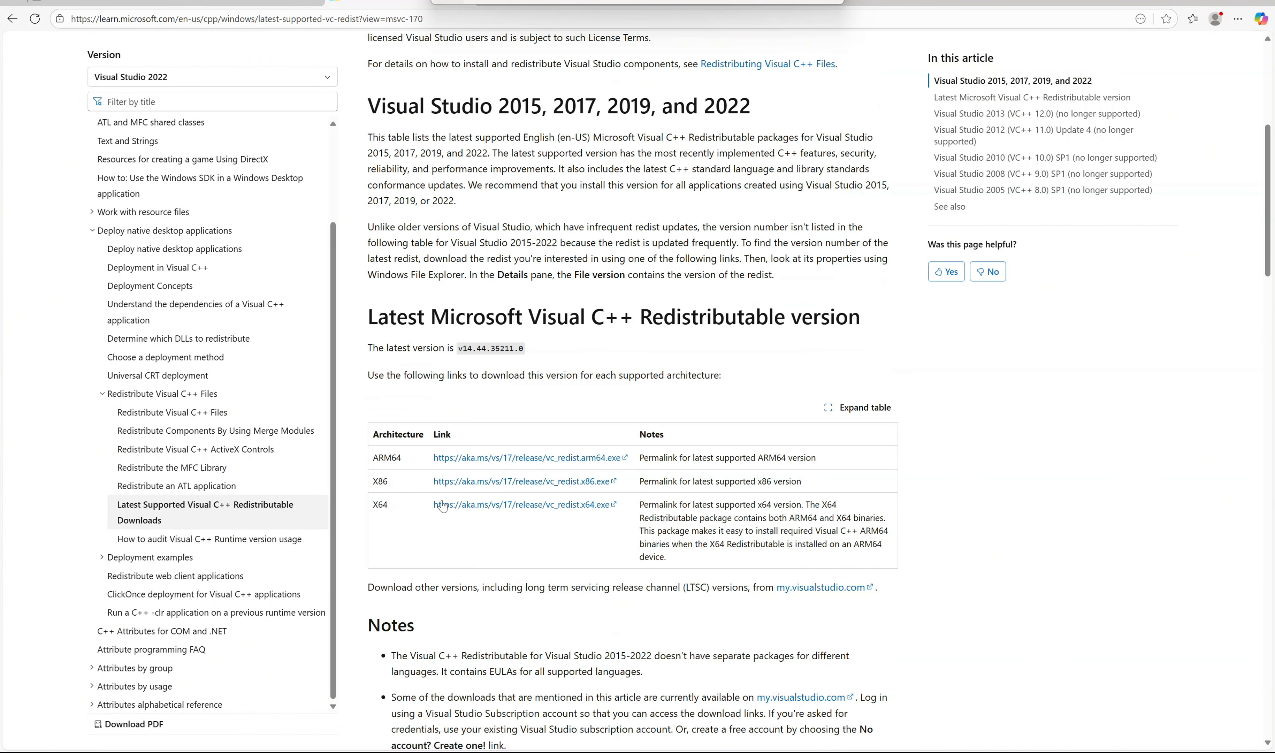
click(467, 504)
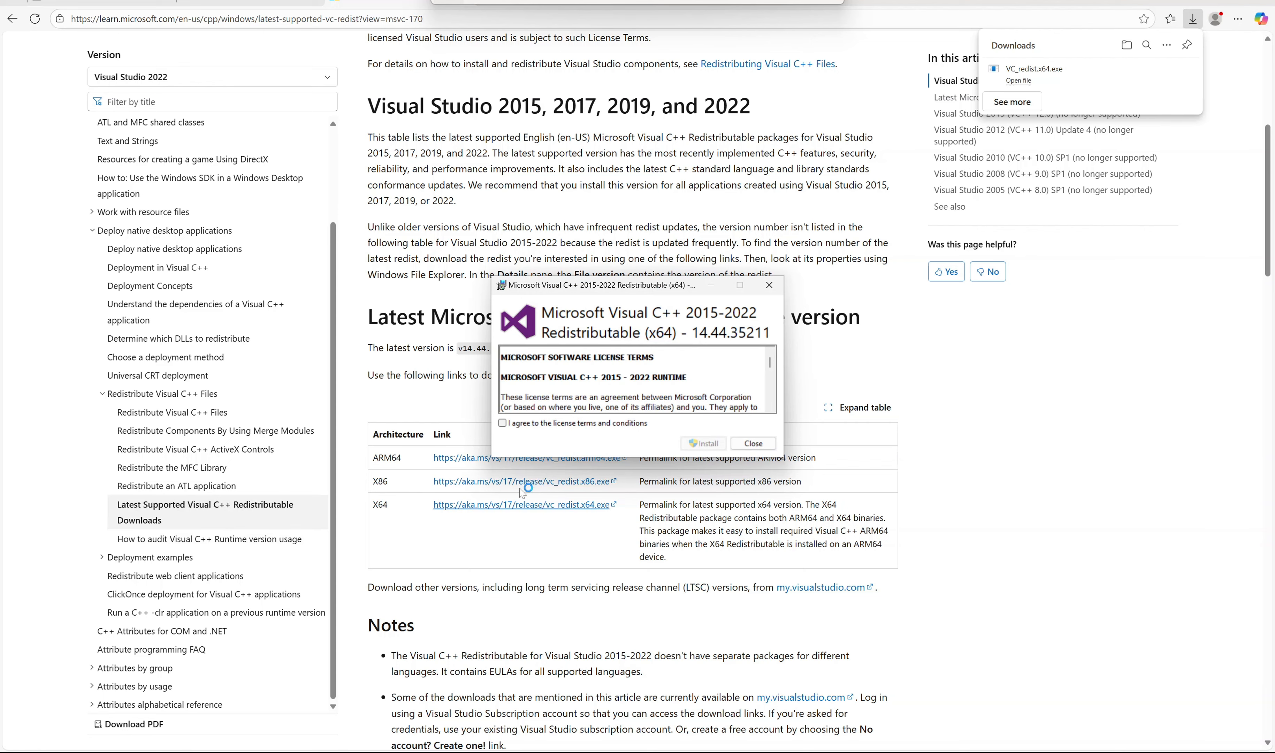
click(622, 425)
click(704, 443)
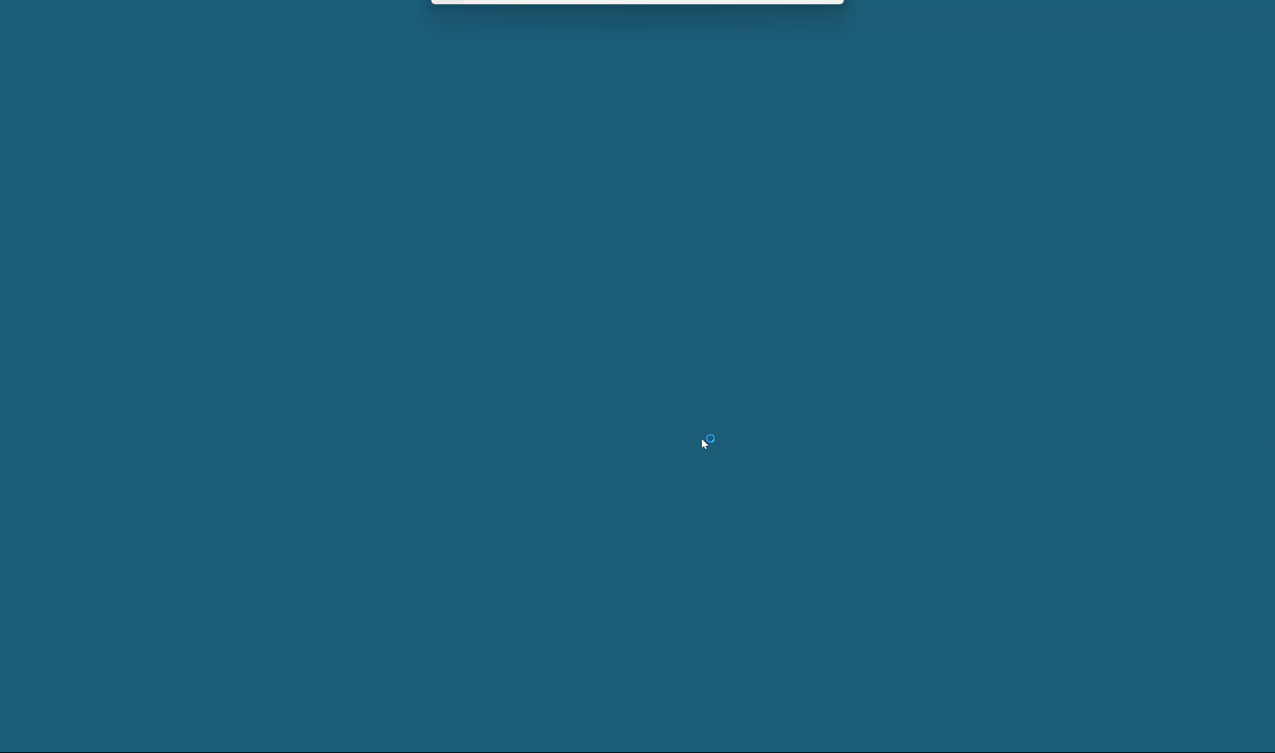
click(653, 479)
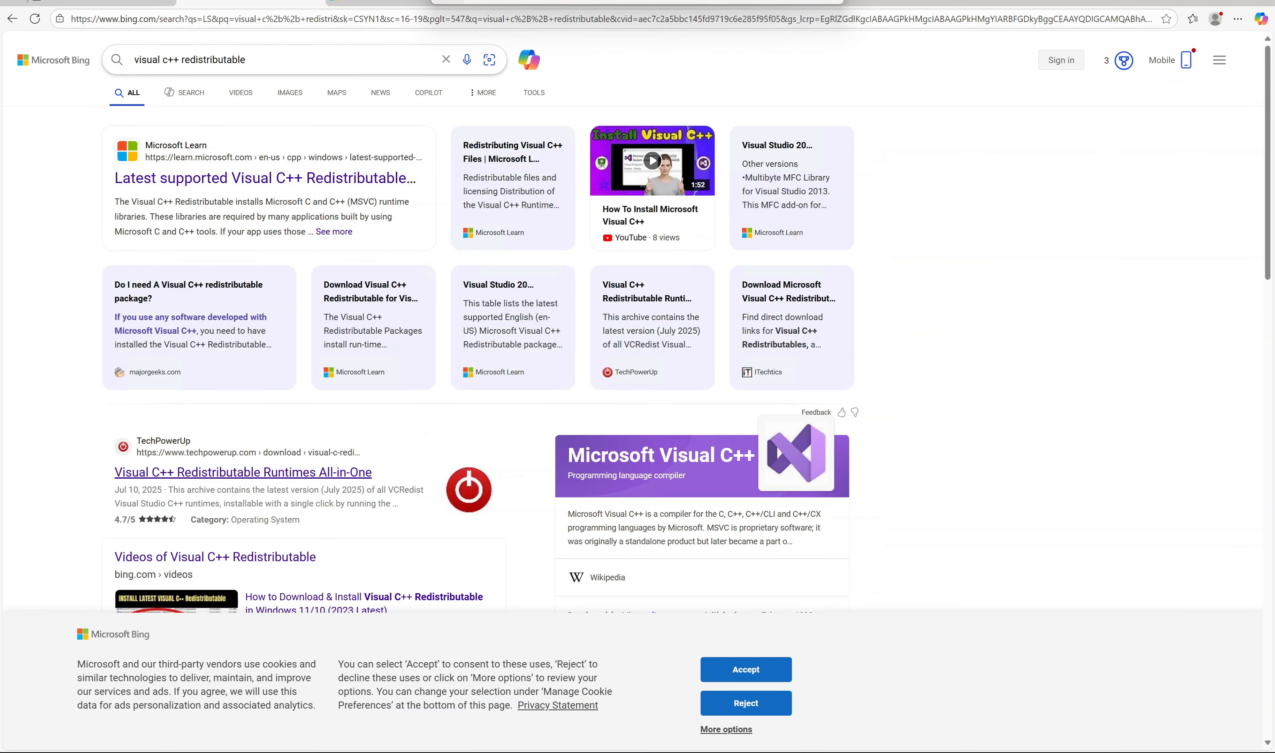
Step: Search the web for ".net desktop runtime" in place of the Visual C++ query
drag(245, 60, 148, 60)
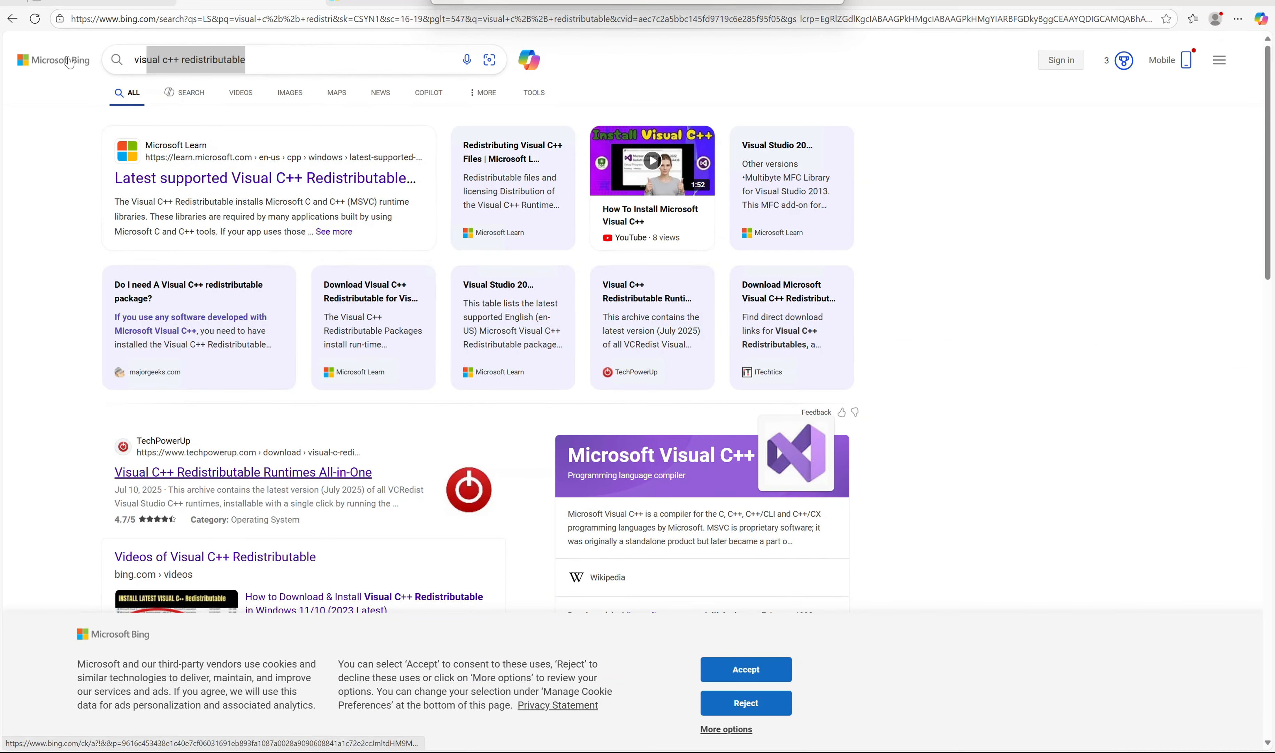
text(.net desktop runt)
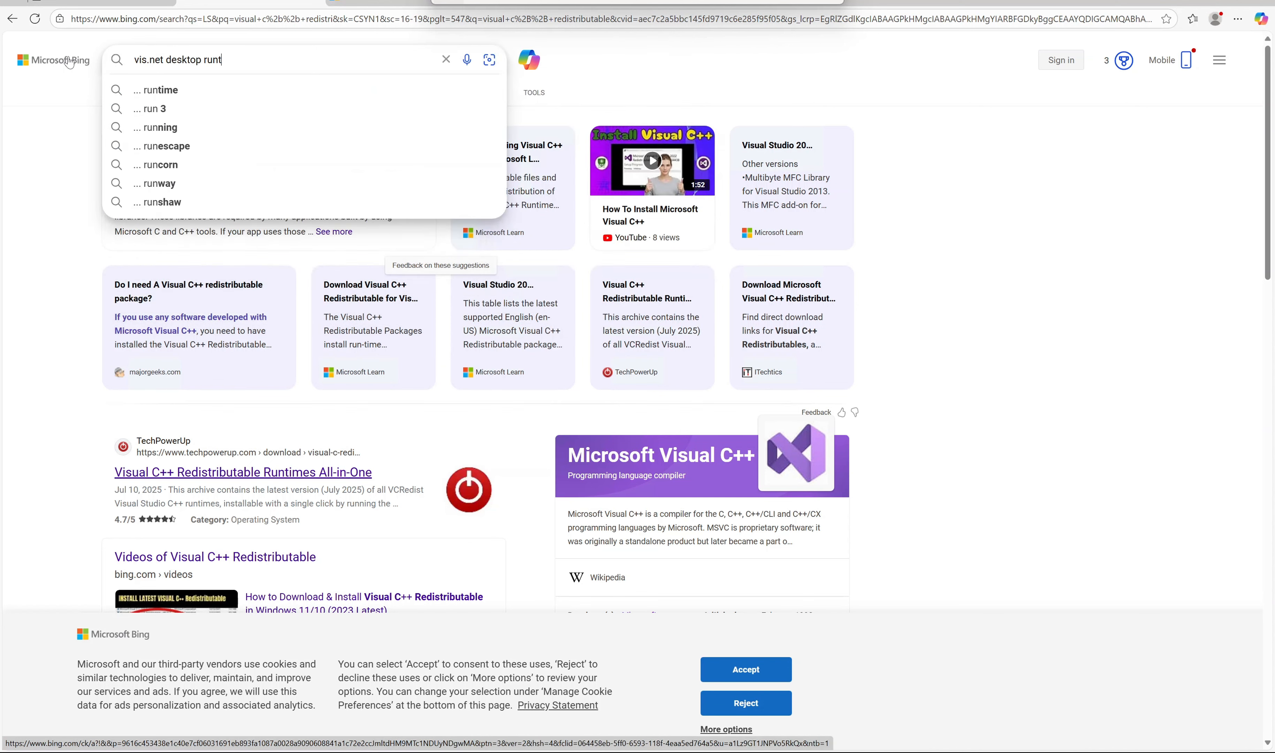
text(ime)
key(Return)
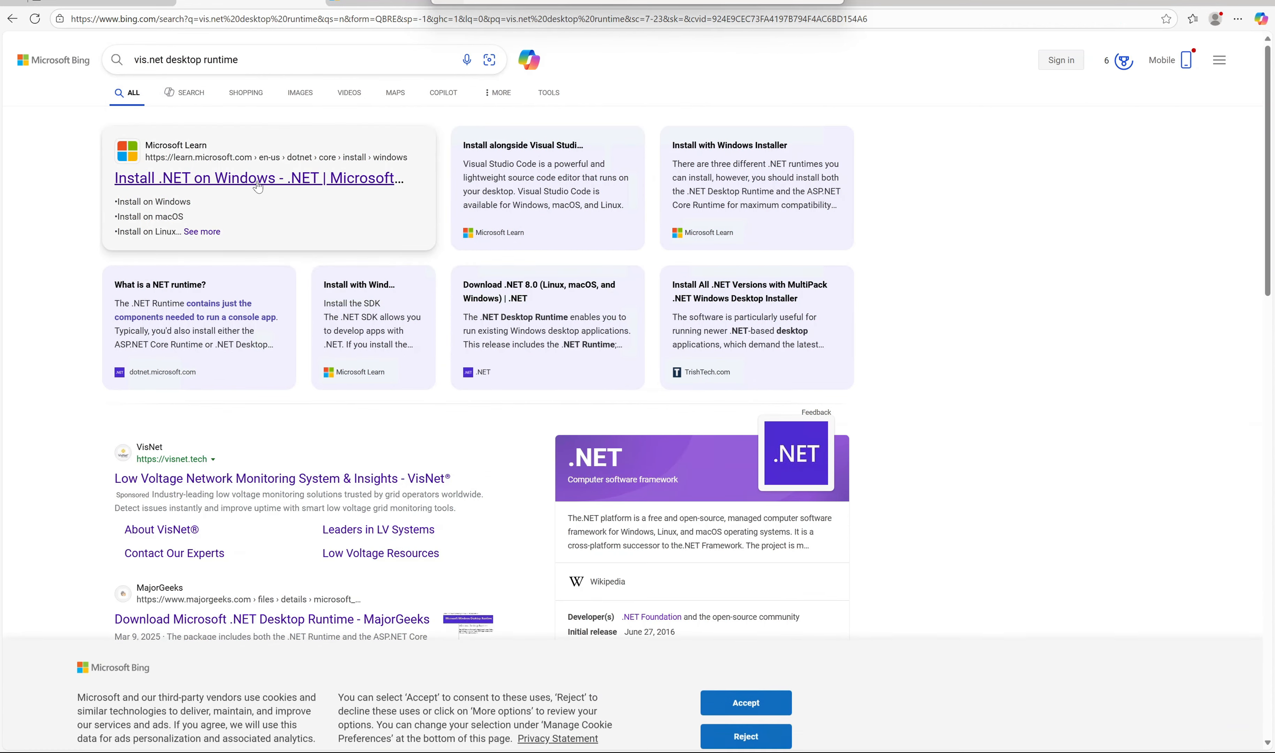
click(258, 184)
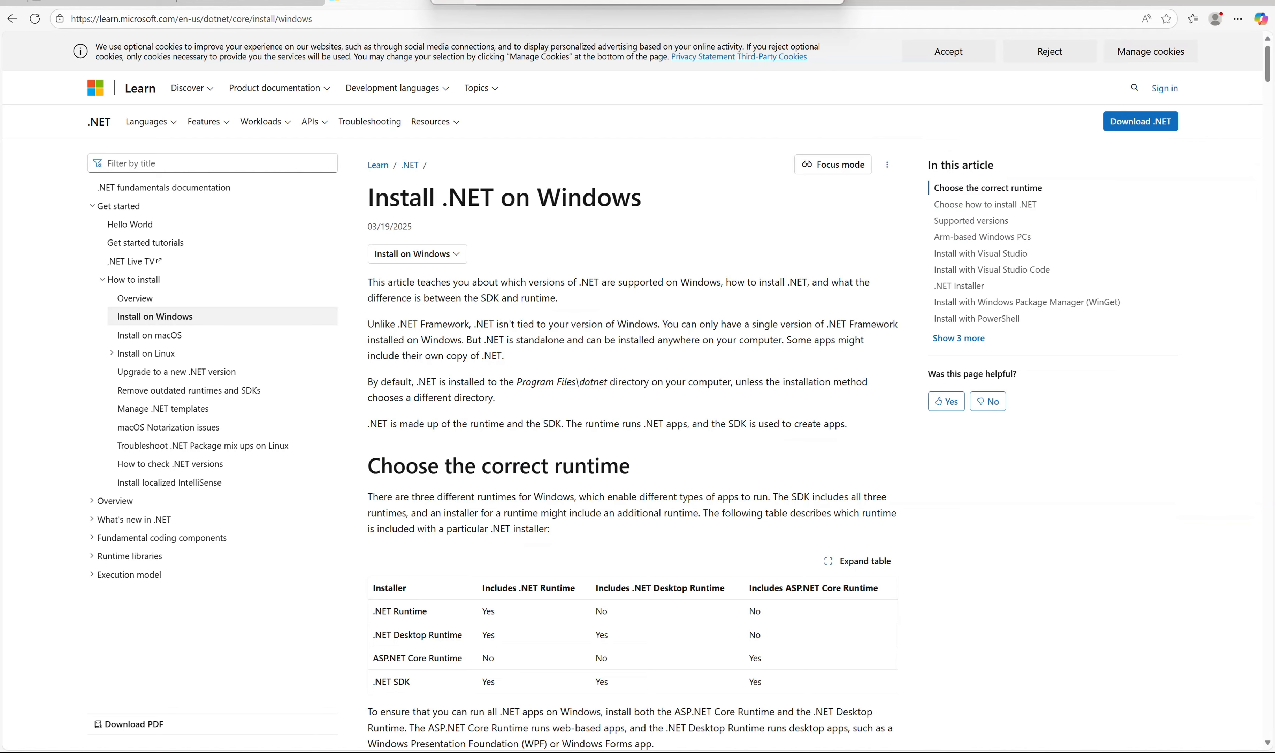
scroll(657, 436, down, 8)
scroll(657, 435, up, 8)
key(alt+Left)
Step: Open Microsoft's .NET 8.0 download page from the search results and switch from it to the .NET 9.0 download page
scroll(259, 356, down, 5)
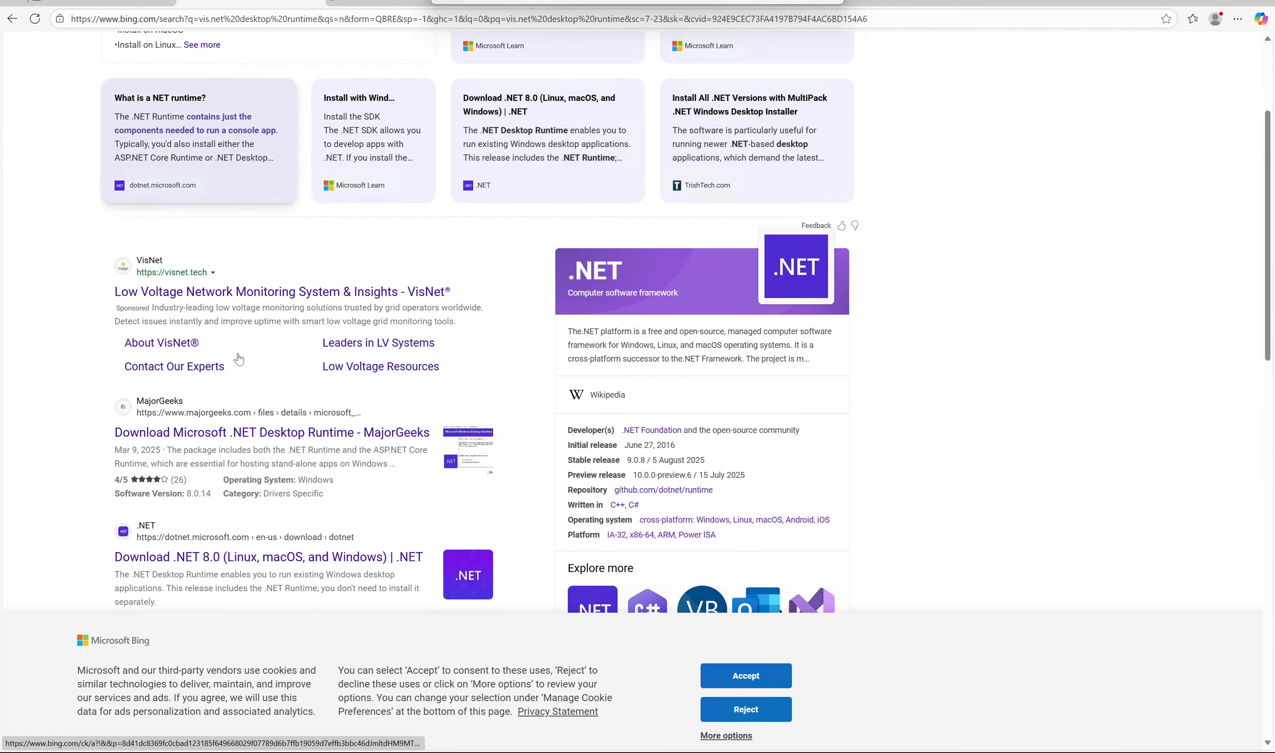
scroll(260, 357, down, 2)
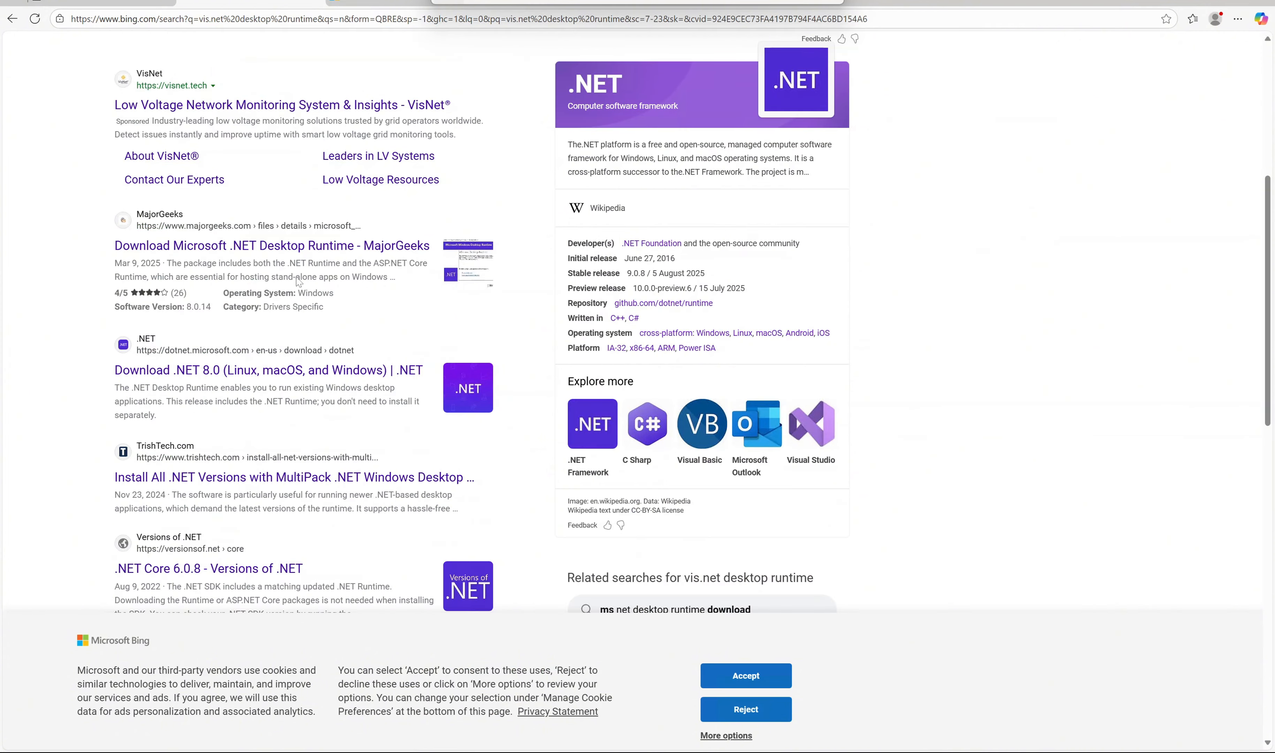
click(279, 371)
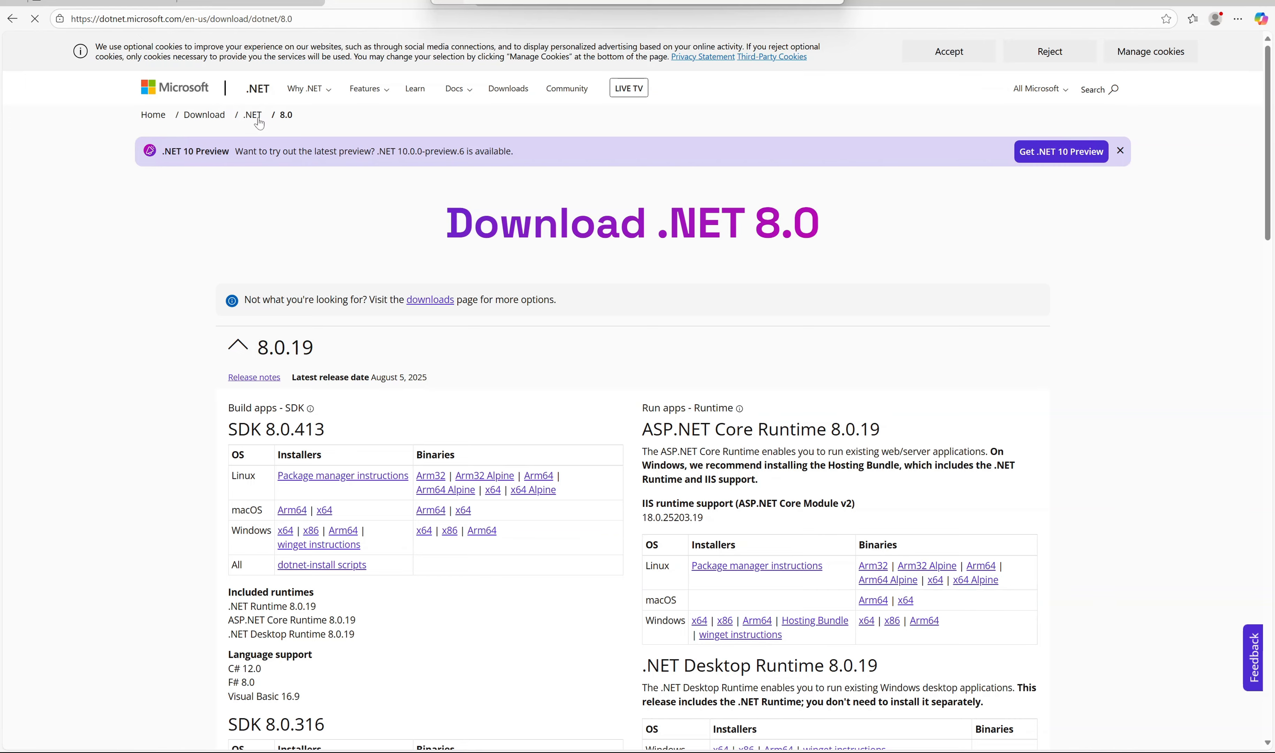
click(257, 116)
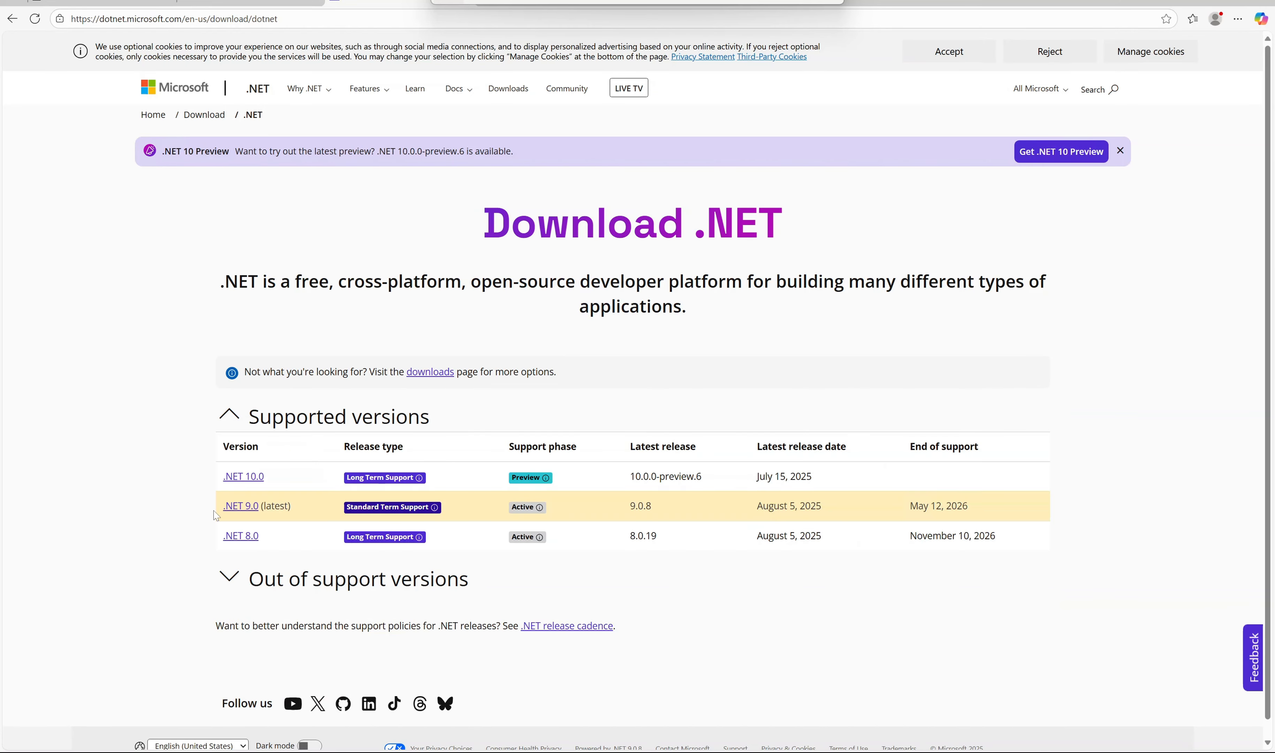
click(243, 506)
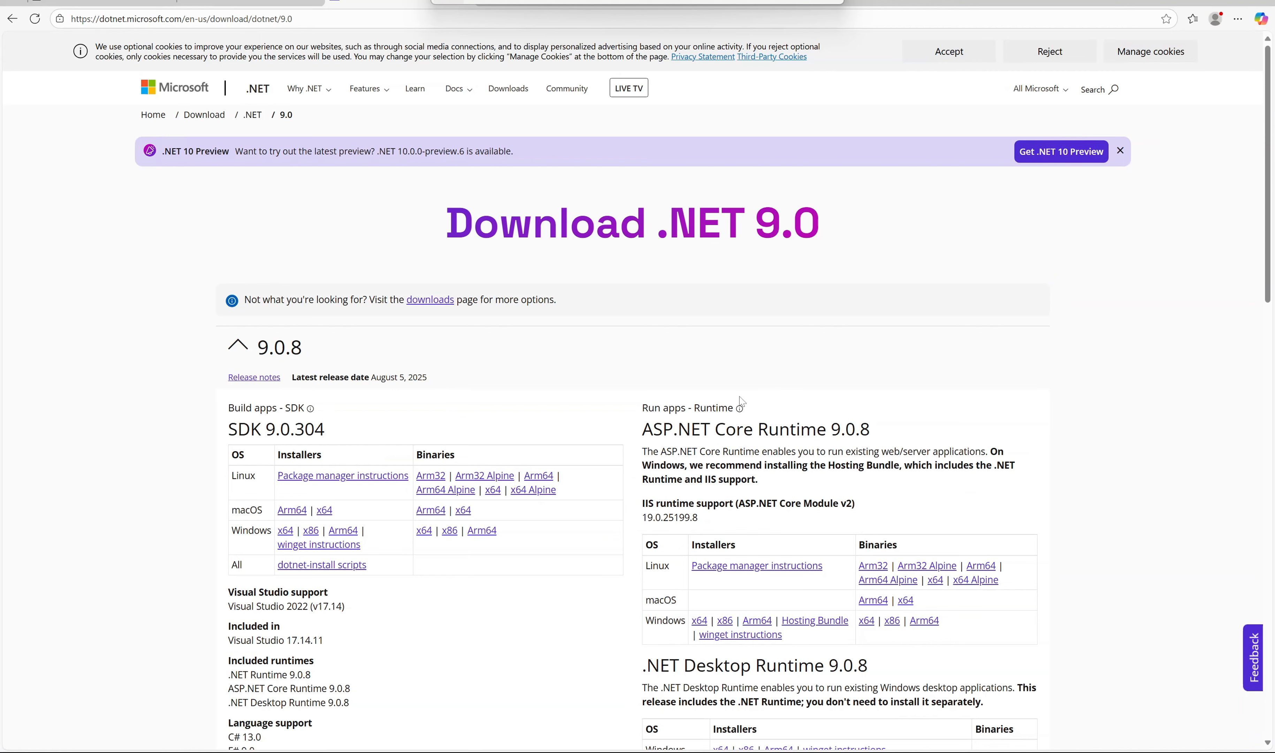
Step: Download the Windows x64 installer of .NET Desktop Runtime 9.0.8
scroll(1049, 494, down, 5)
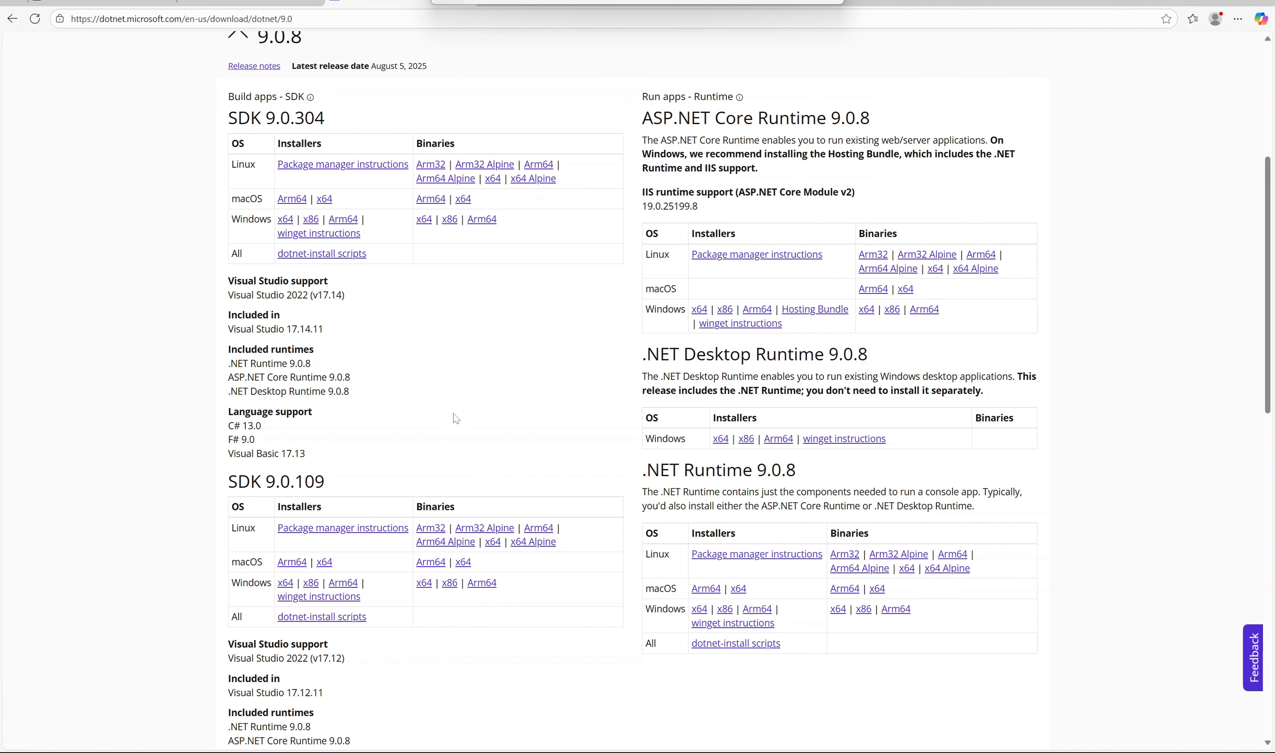
drag(642, 354, 909, 367)
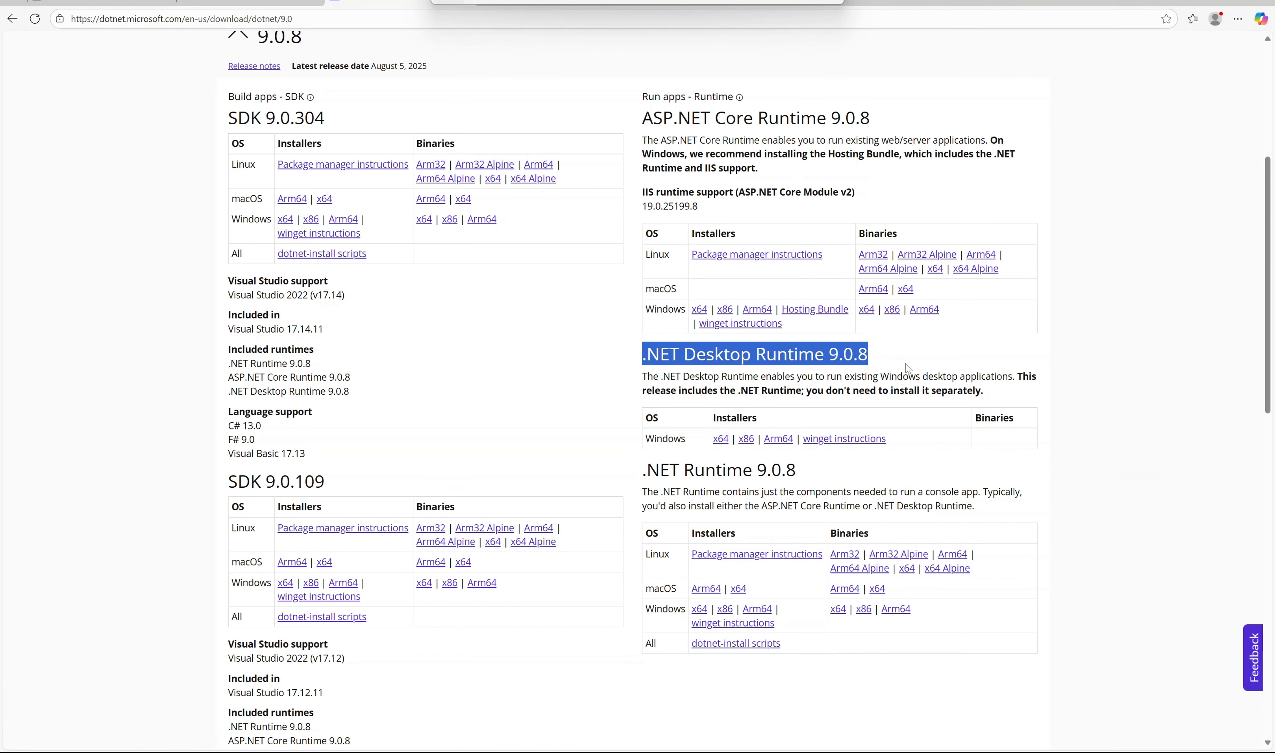
click(606, 389)
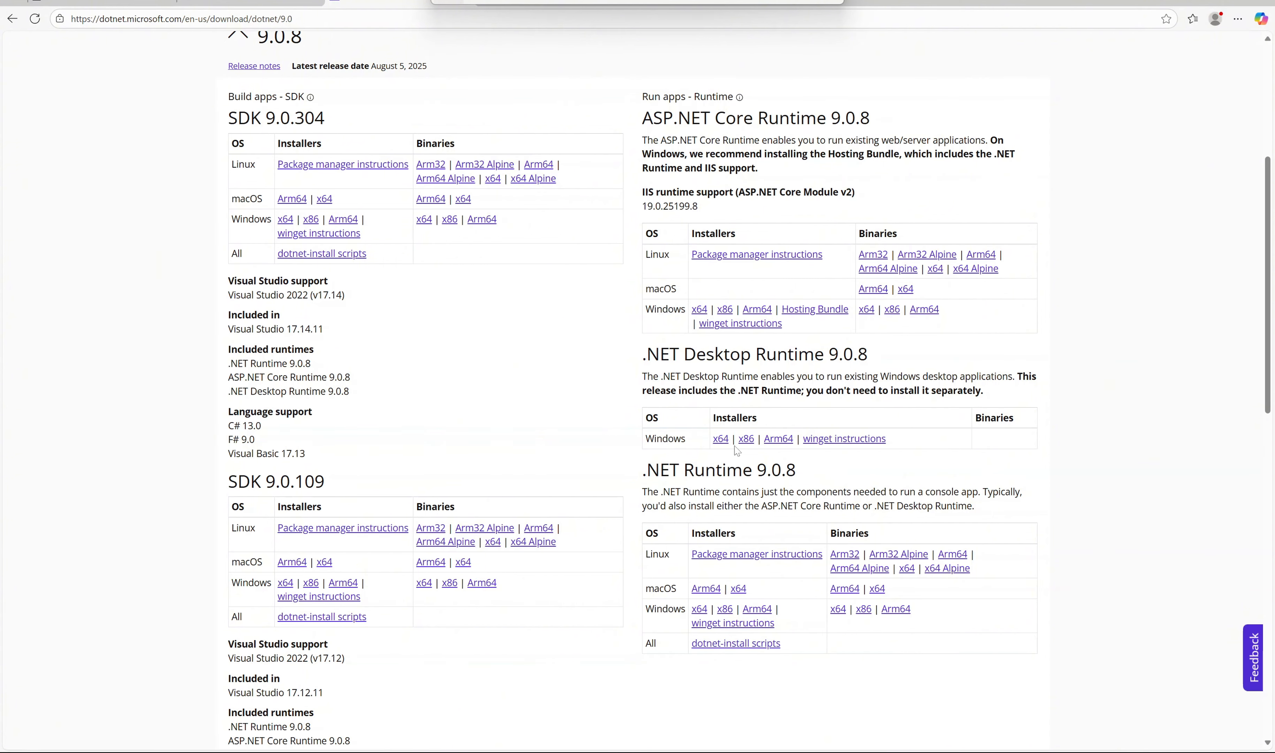
click(720, 439)
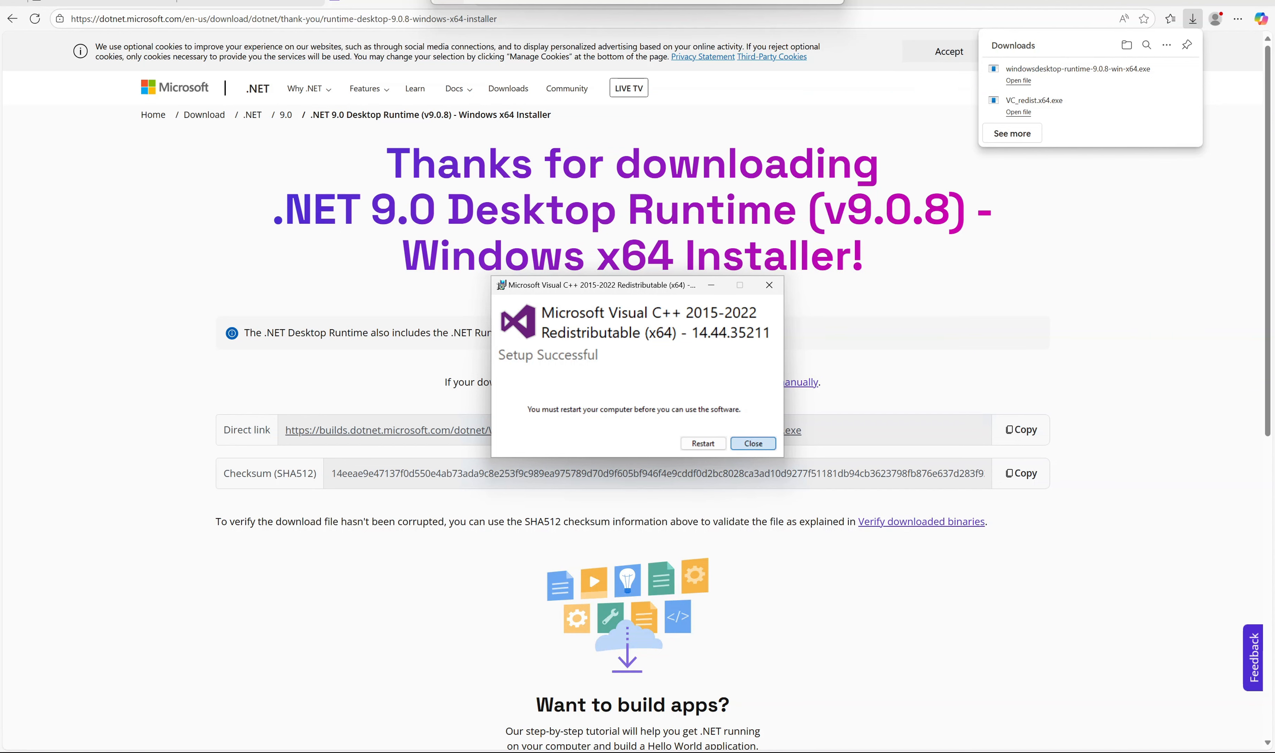
Step: Close the Visual C++ setup, then install the downloaded Windows Desktop Runtime 9.0.8 (x64), allowing changes and closing its installer
click(753, 443)
click(1026, 82)
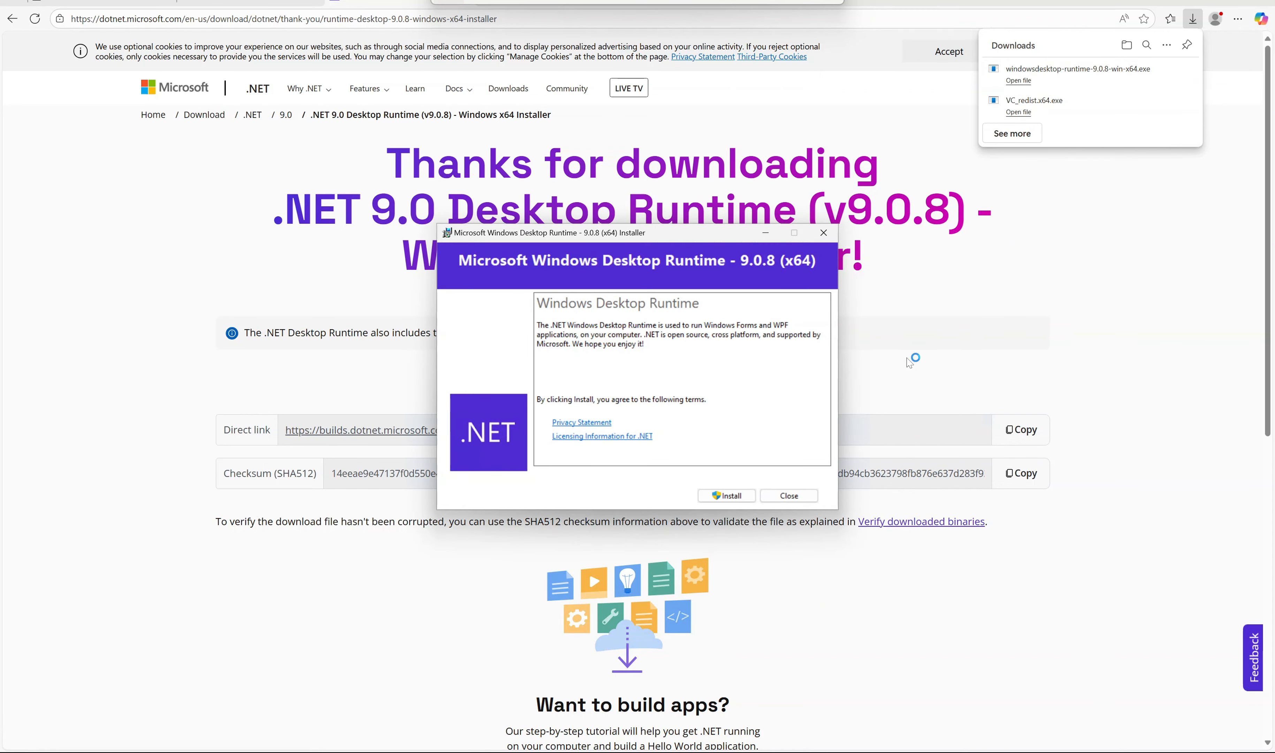
click(731, 495)
click(596, 487)
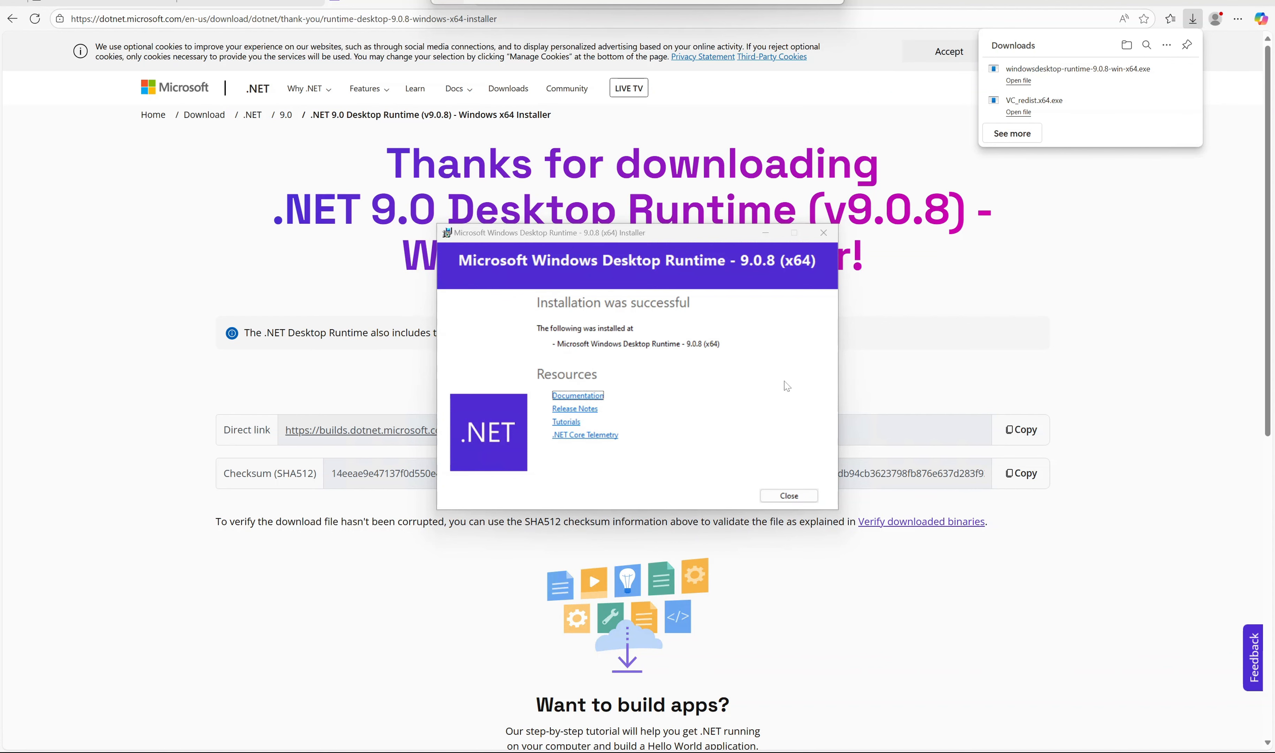
click(782, 494)
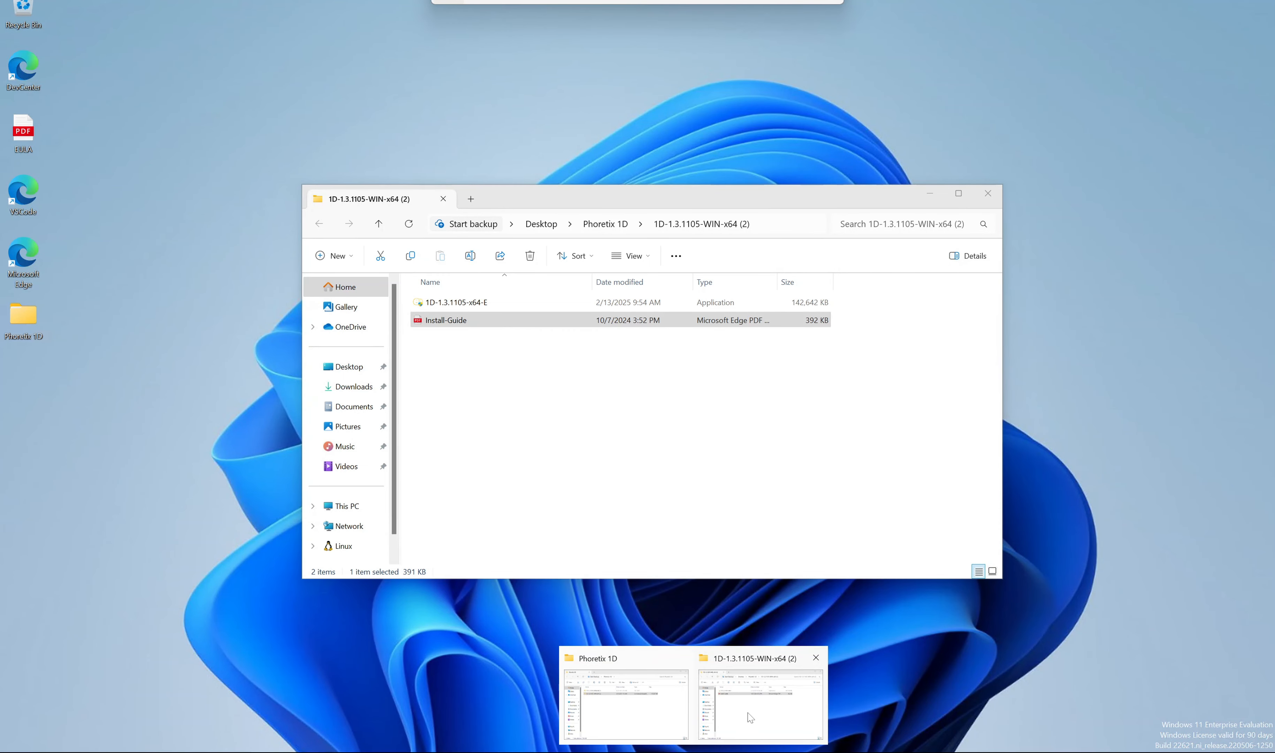
Step: Install Phoretix1D with 1D-1.3.1105-x64-E from the extracted folder, allow changes, and finish setup with Run Phoretix1D enabled
click(750, 716)
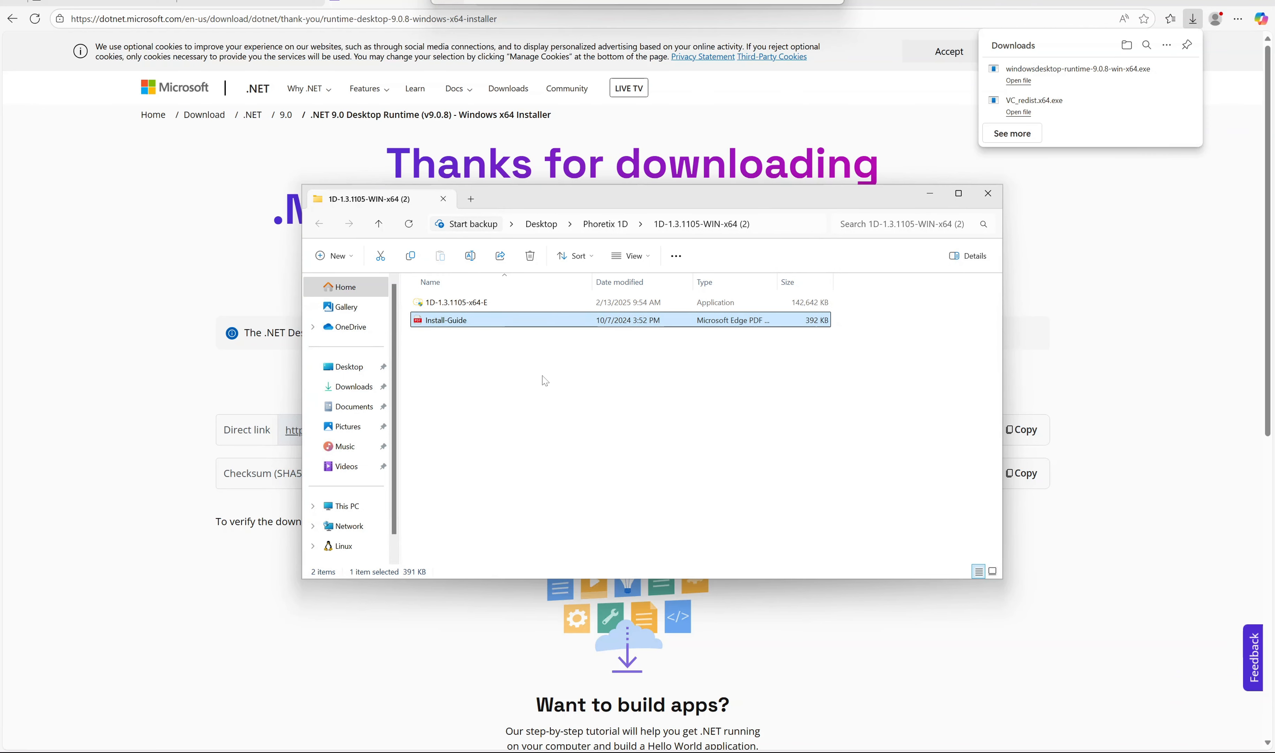
double_click(647, 303)
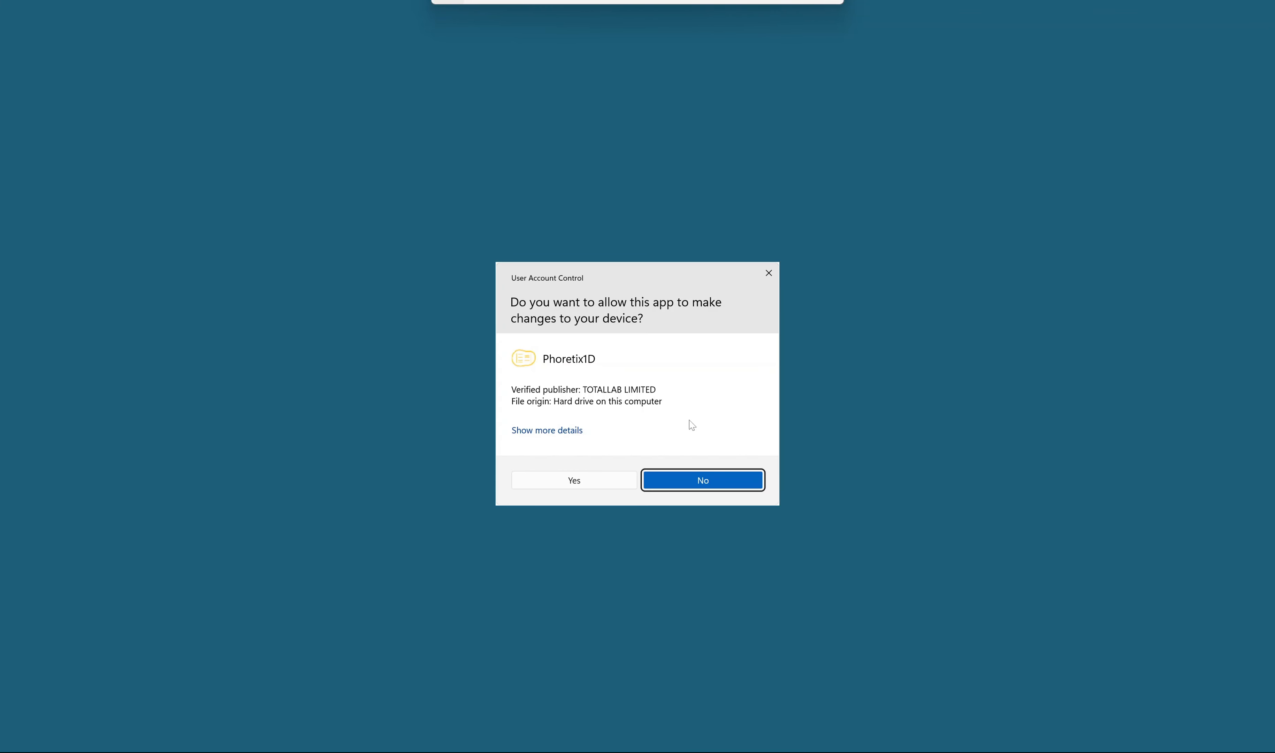
click(606, 479)
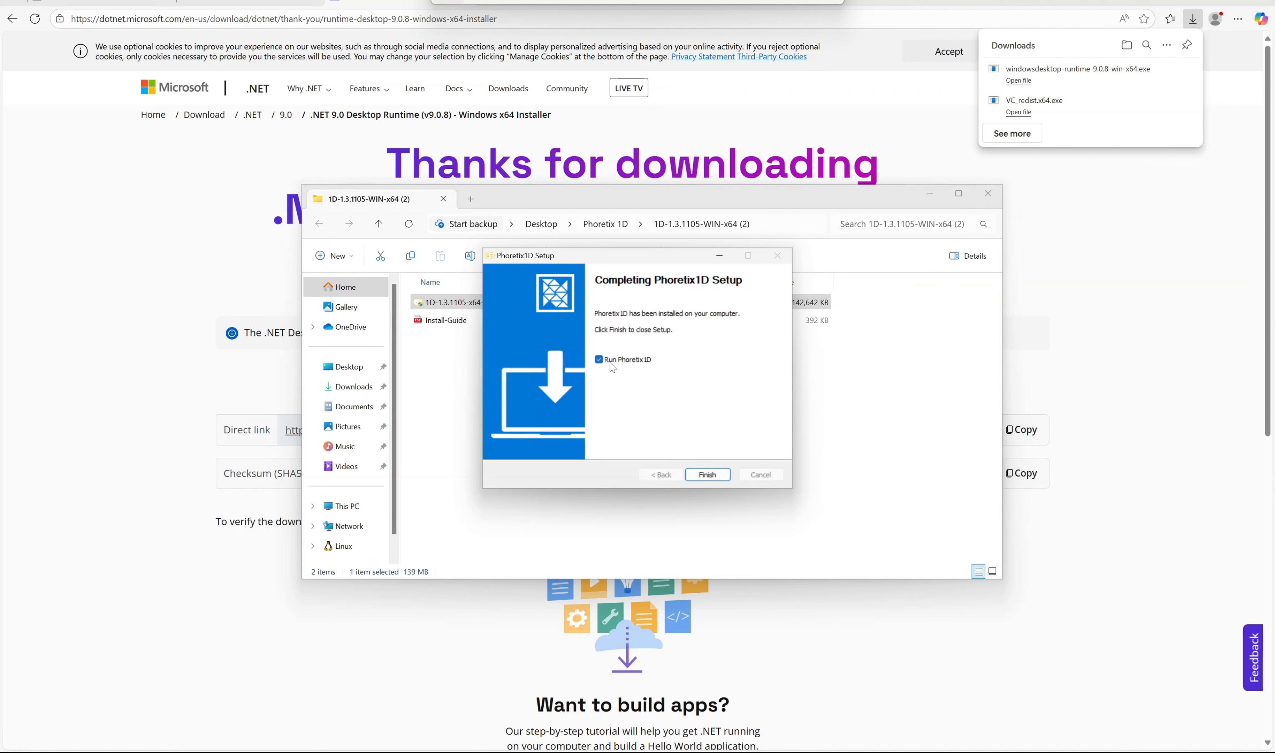
click(695, 477)
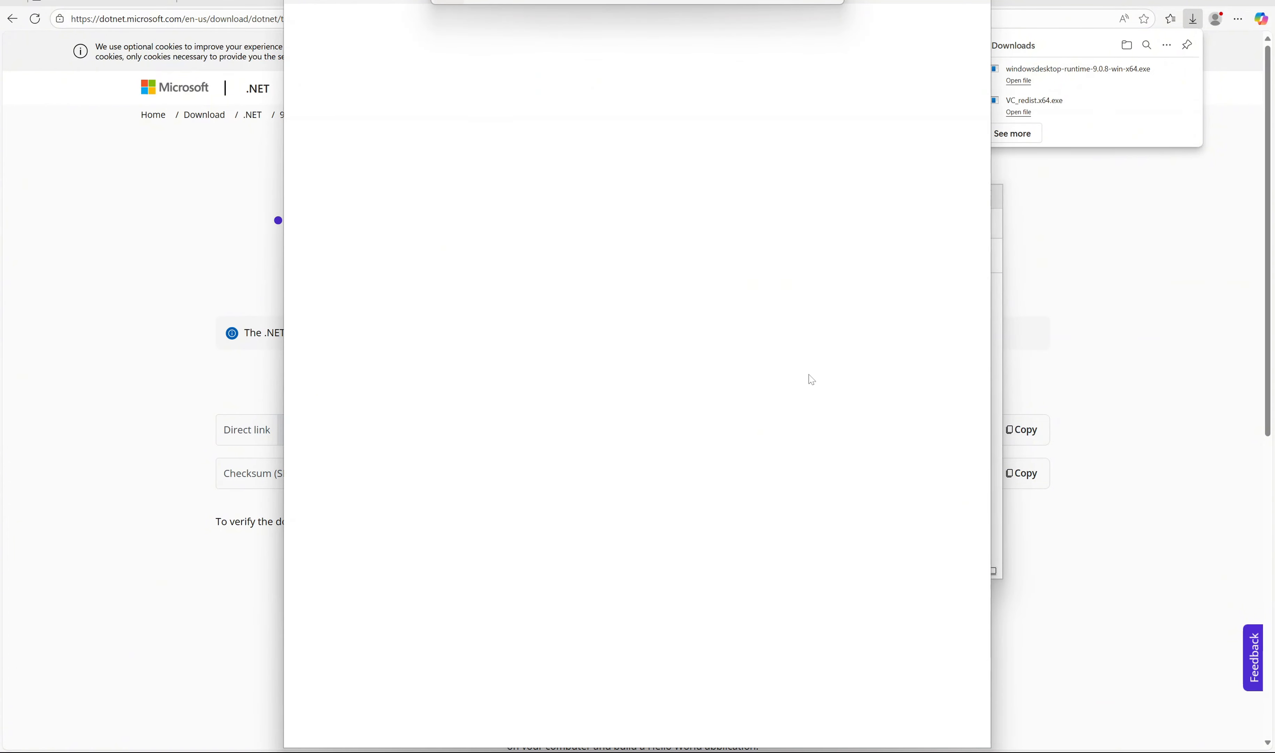
Step: Read through the software licence agreement and accept it
scroll(652, 509, down, 3)
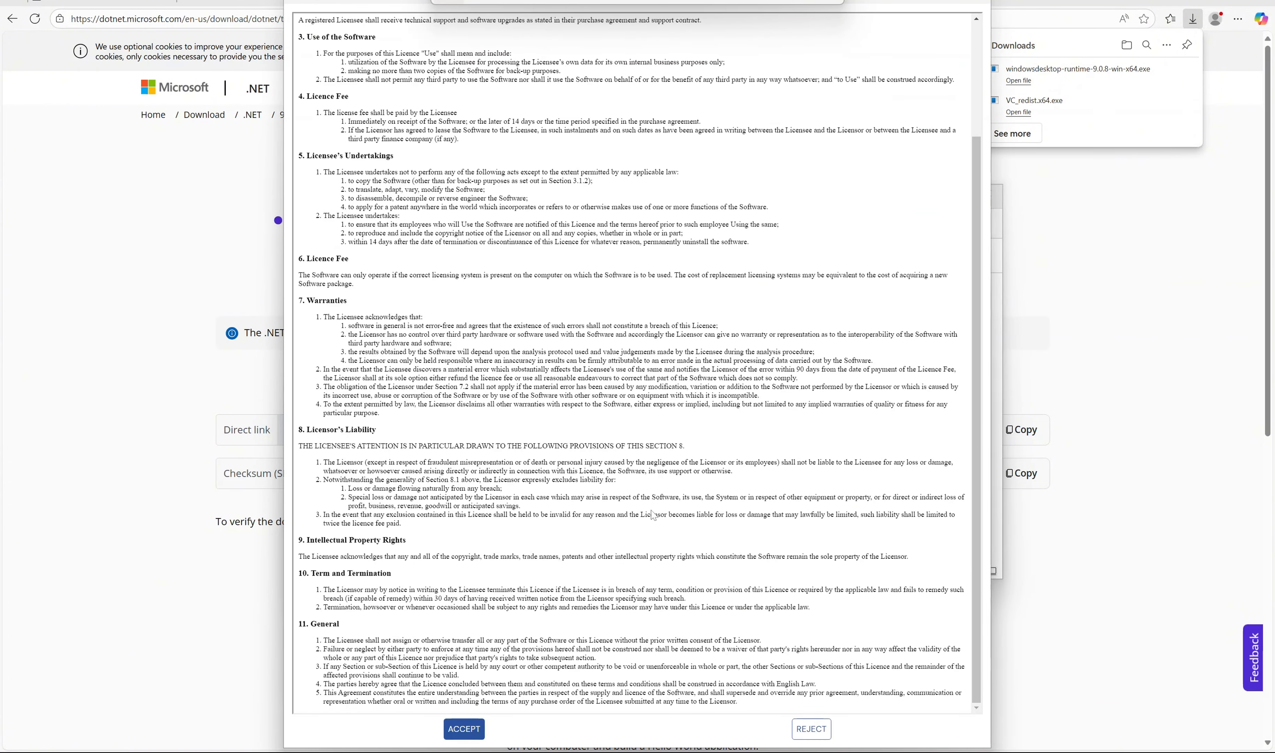
scroll(652, 511, up, 3)
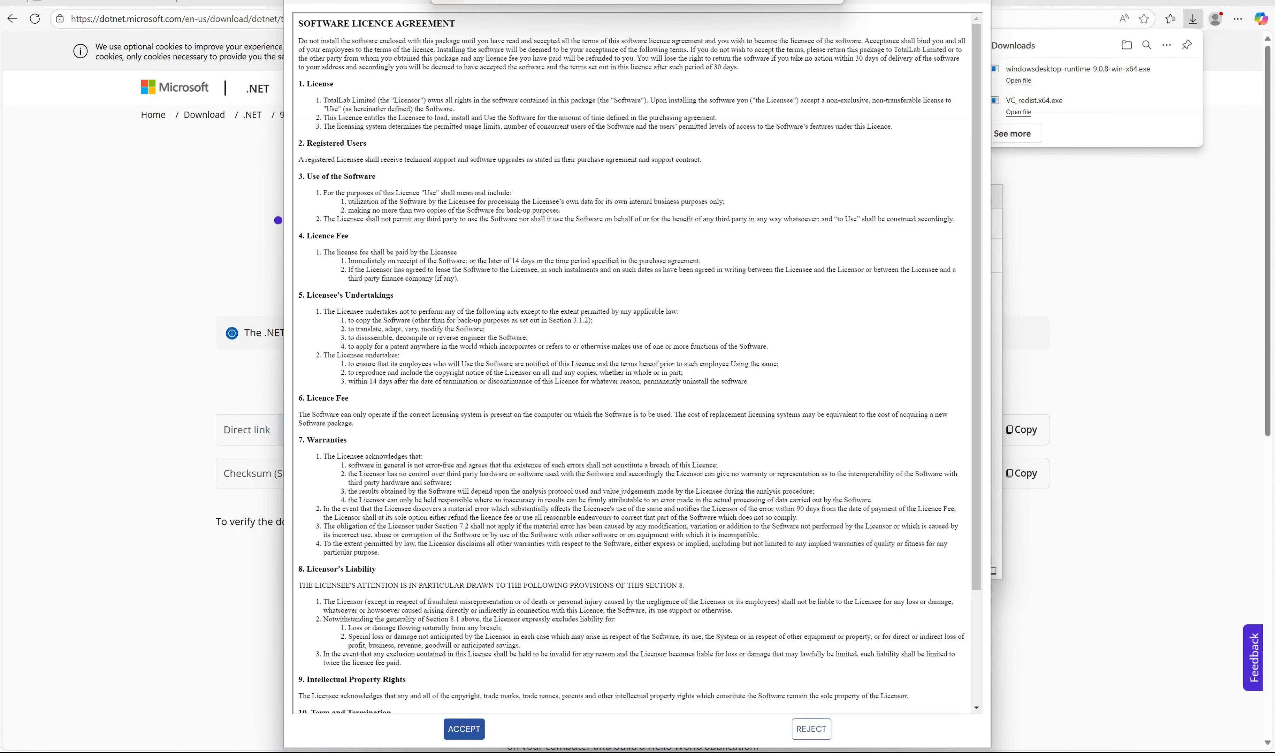
scroll(670, 464, down, 3)
click(464, 728)
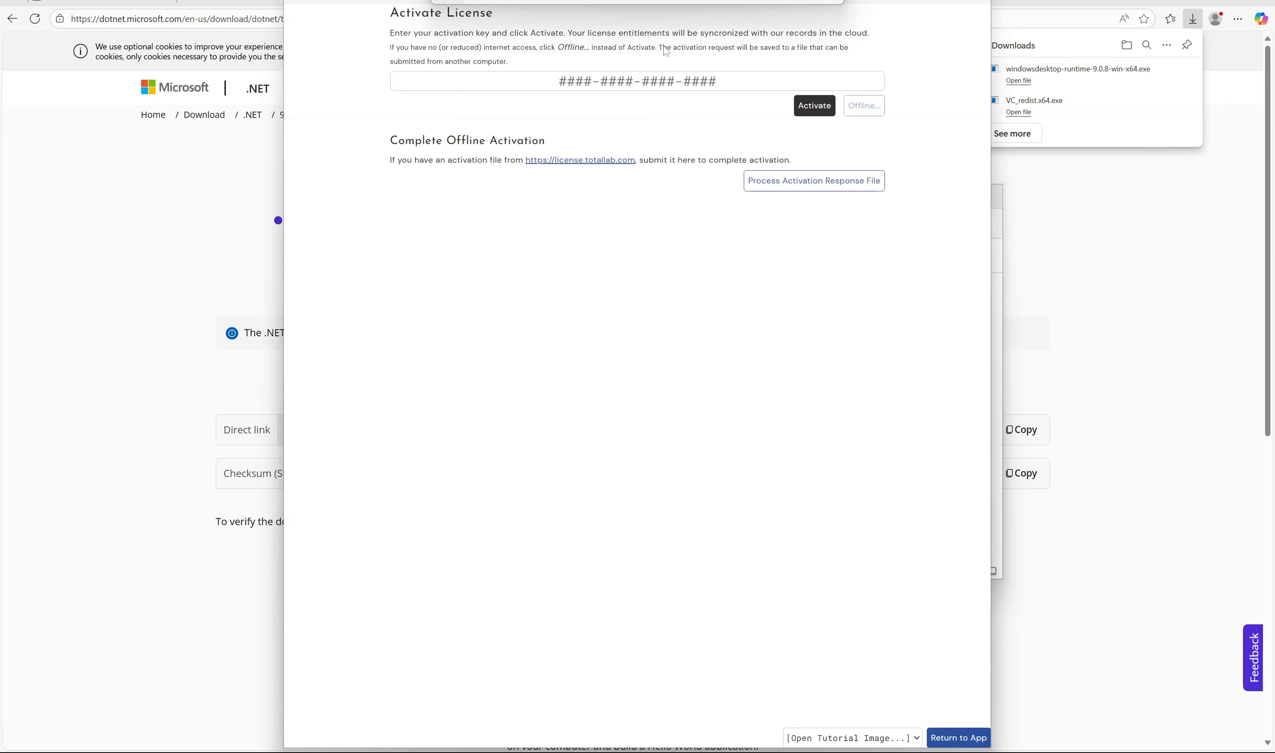
Step: Enter the activation key and save an offline license activation request file in Documents, acknowledging its creation
key(ctrl+v)
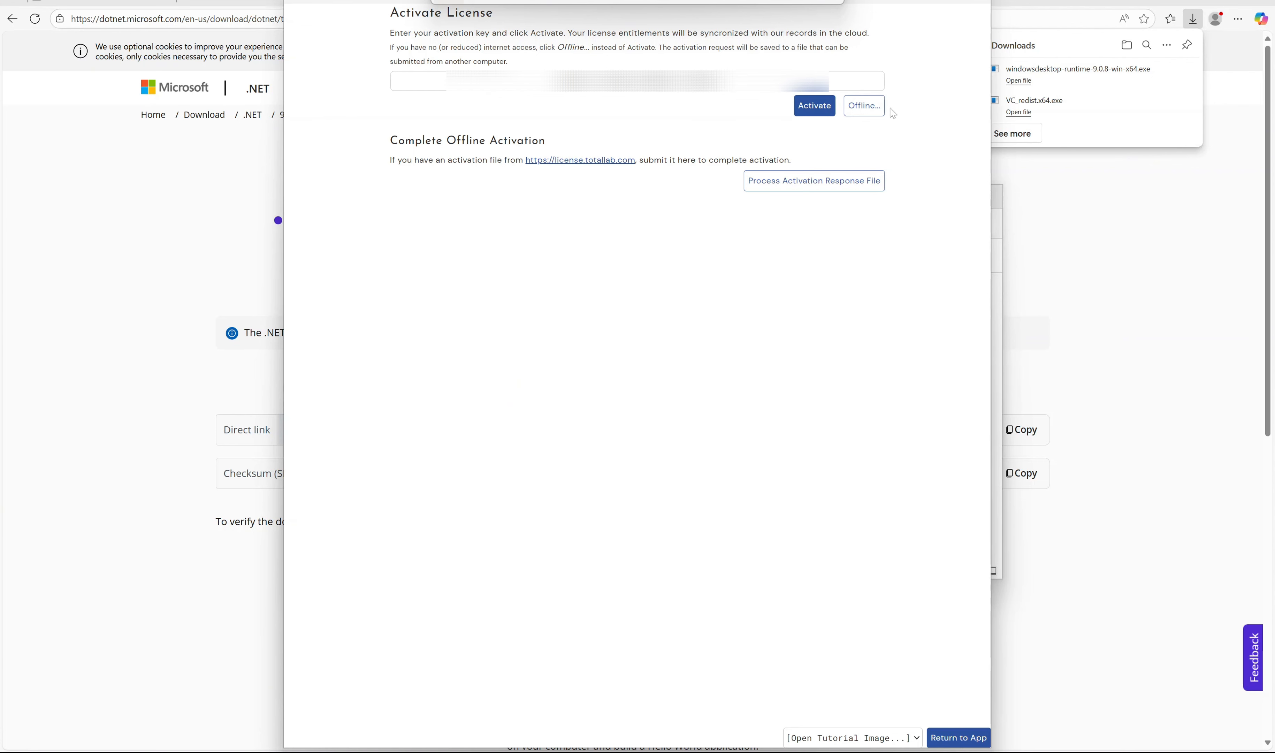
click(877, 113)
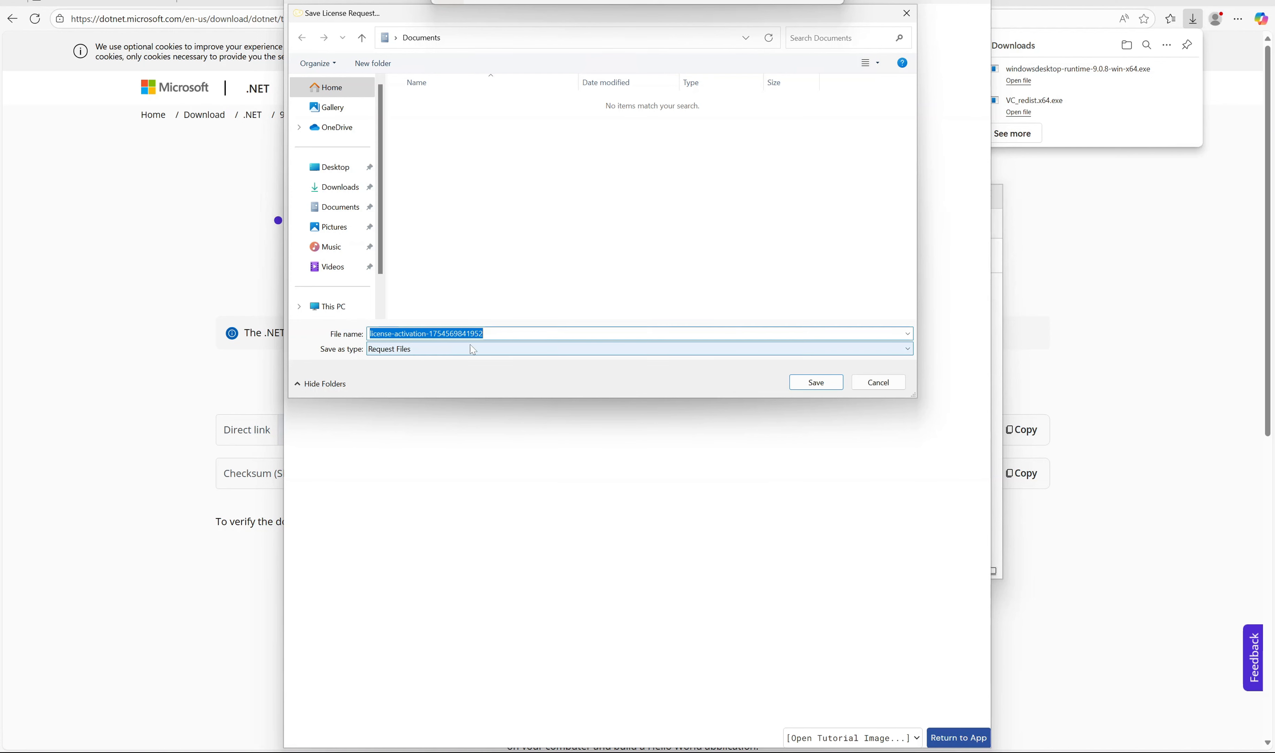
click(811, 385)
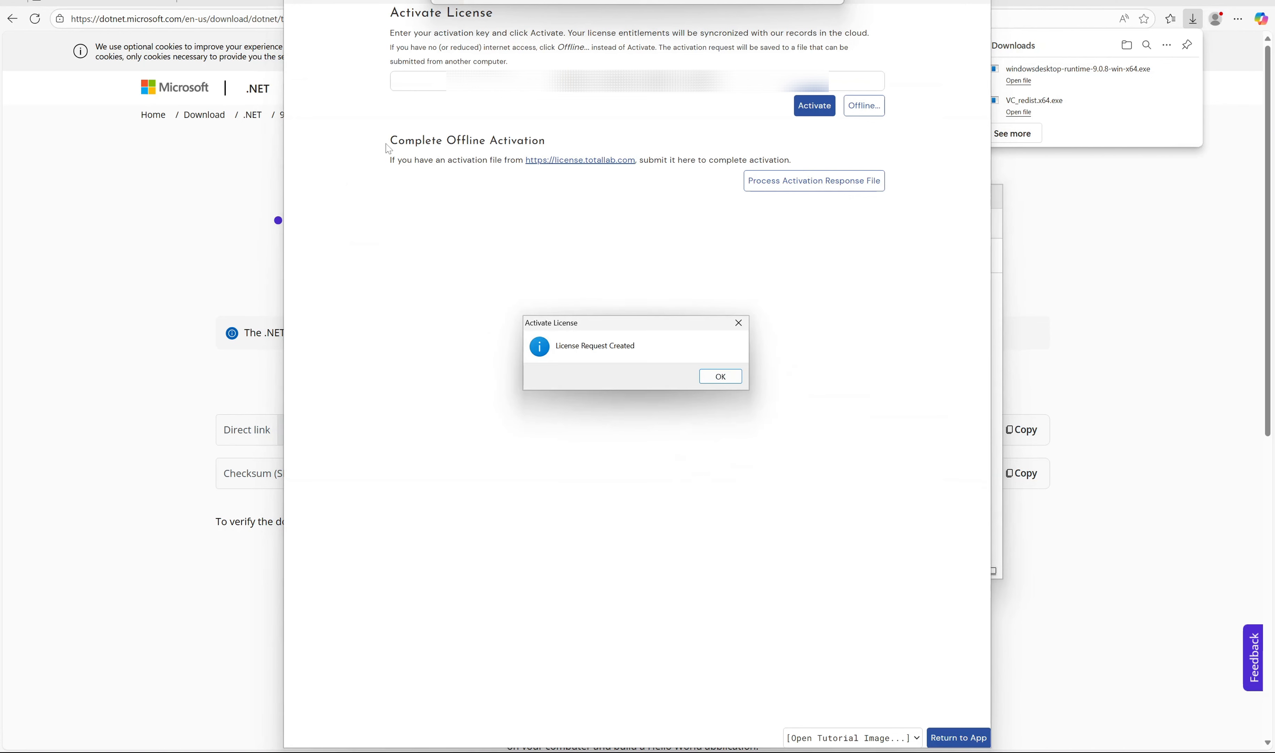
click(730, 379)
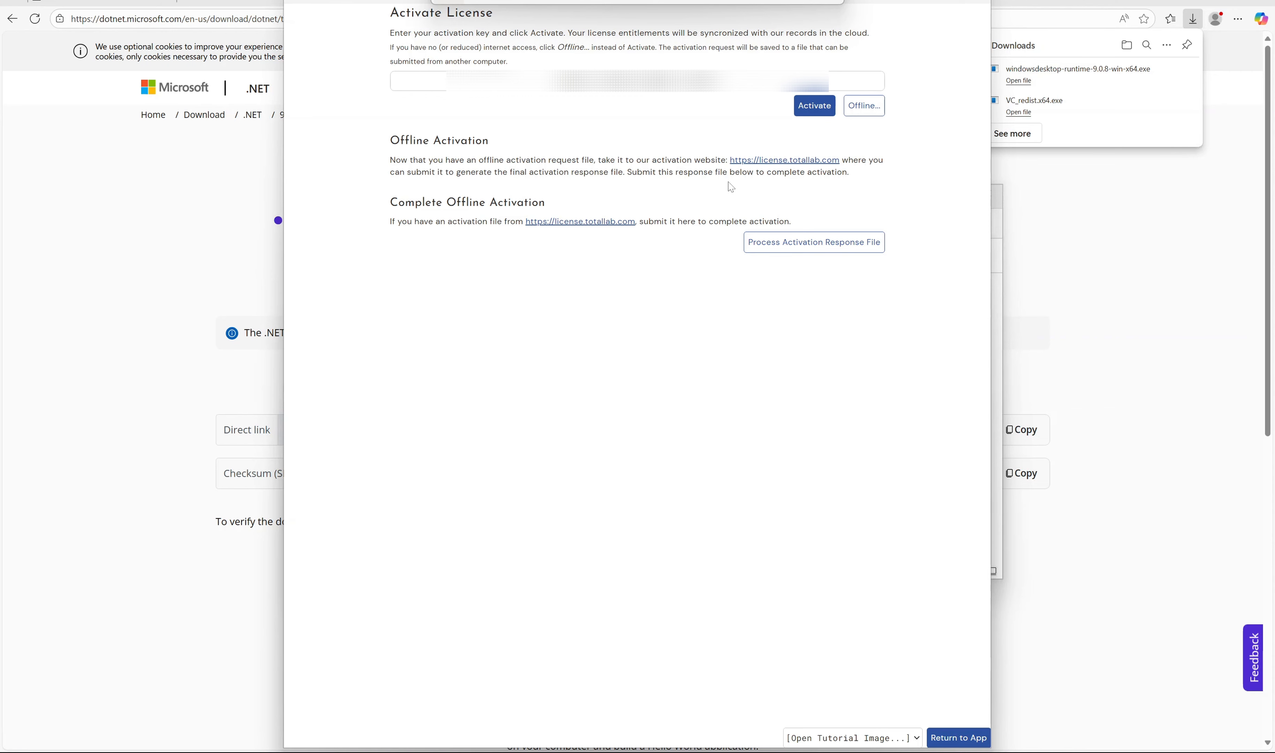
Step: On the license.totallab.com activation site, upload license-activation-1754569841952.req from Documents and download the response file
click(747, 160)
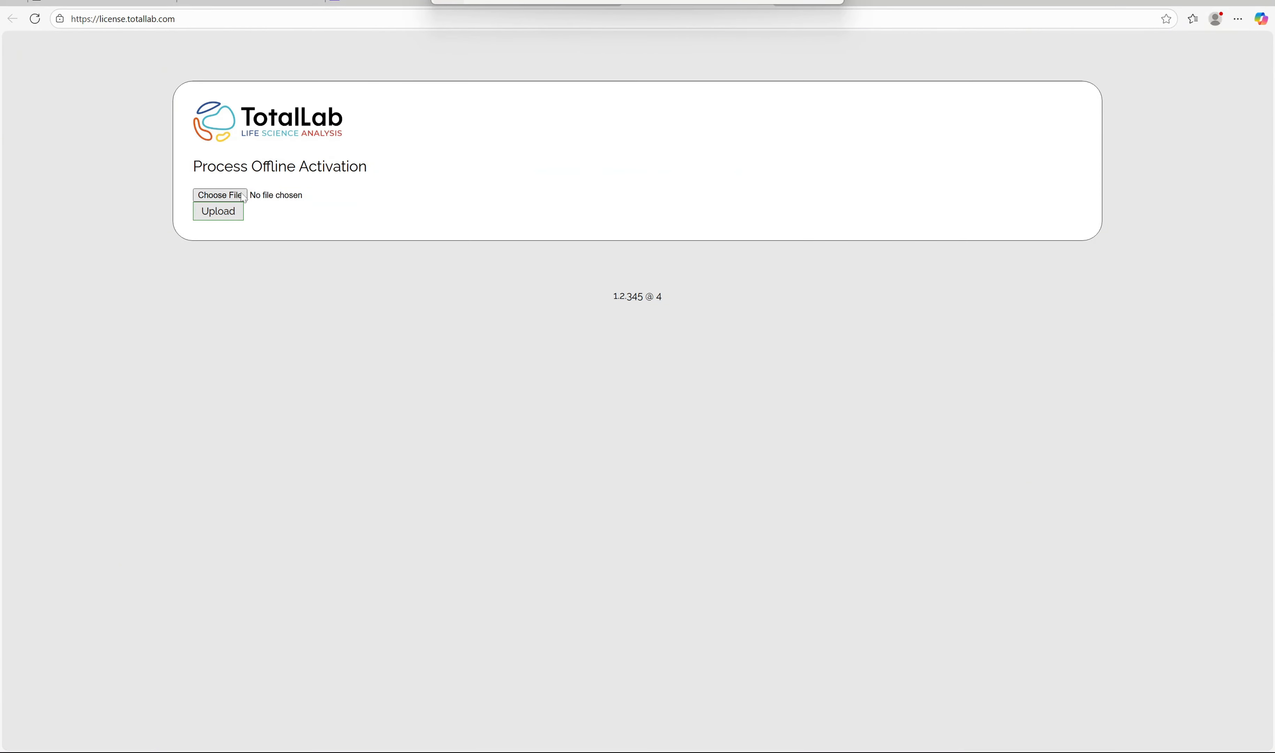
click(238, 196)
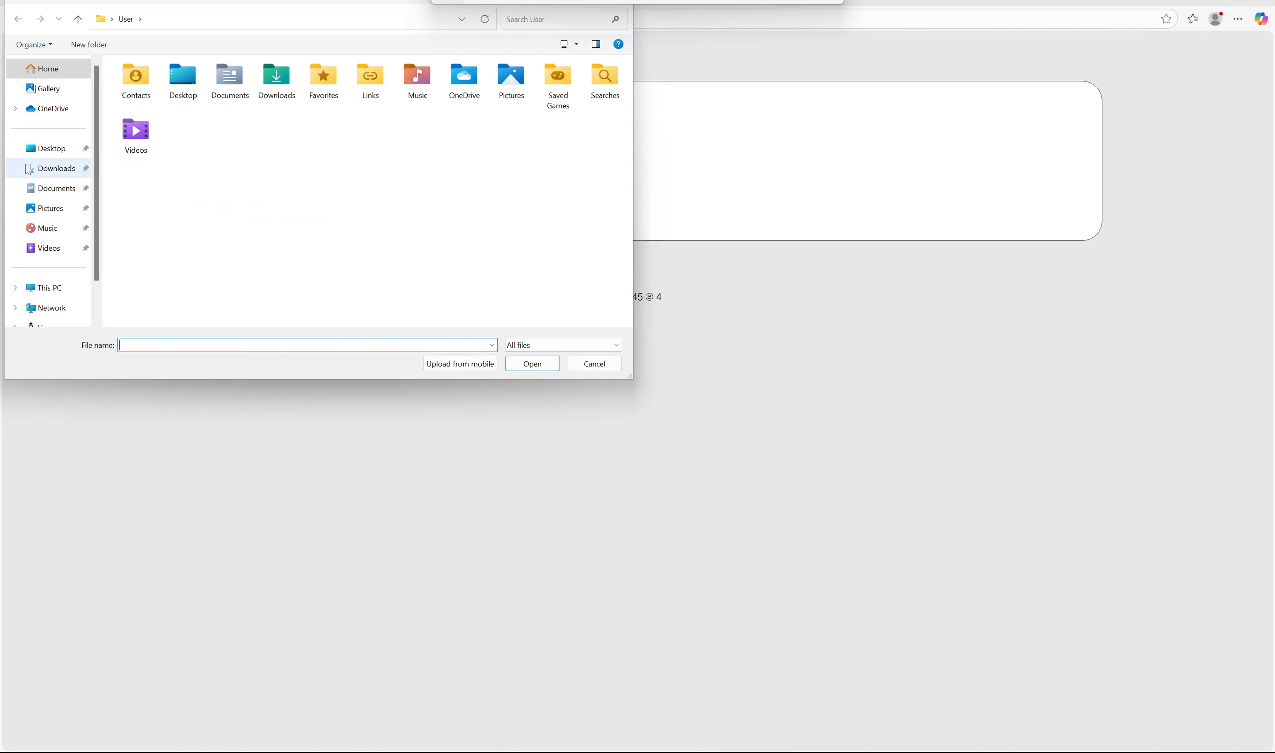
click(52, 196)
click(140, 87)
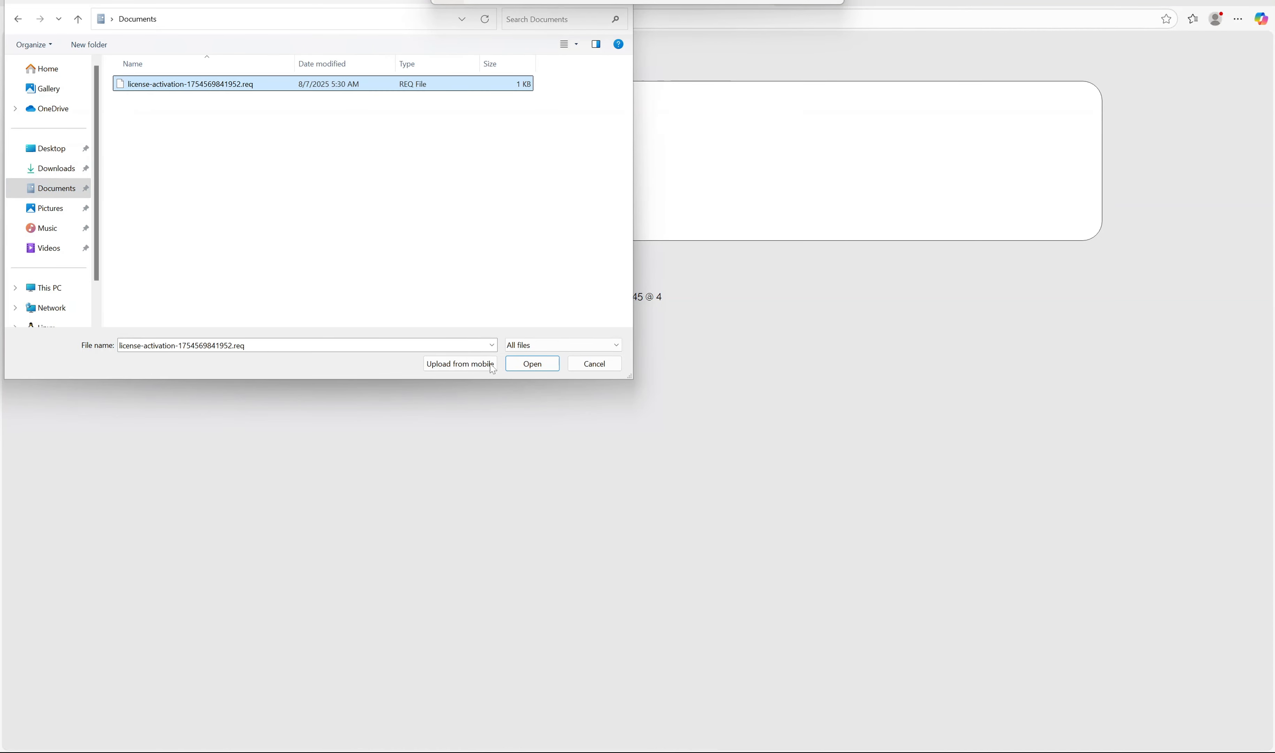
click(521, 374)
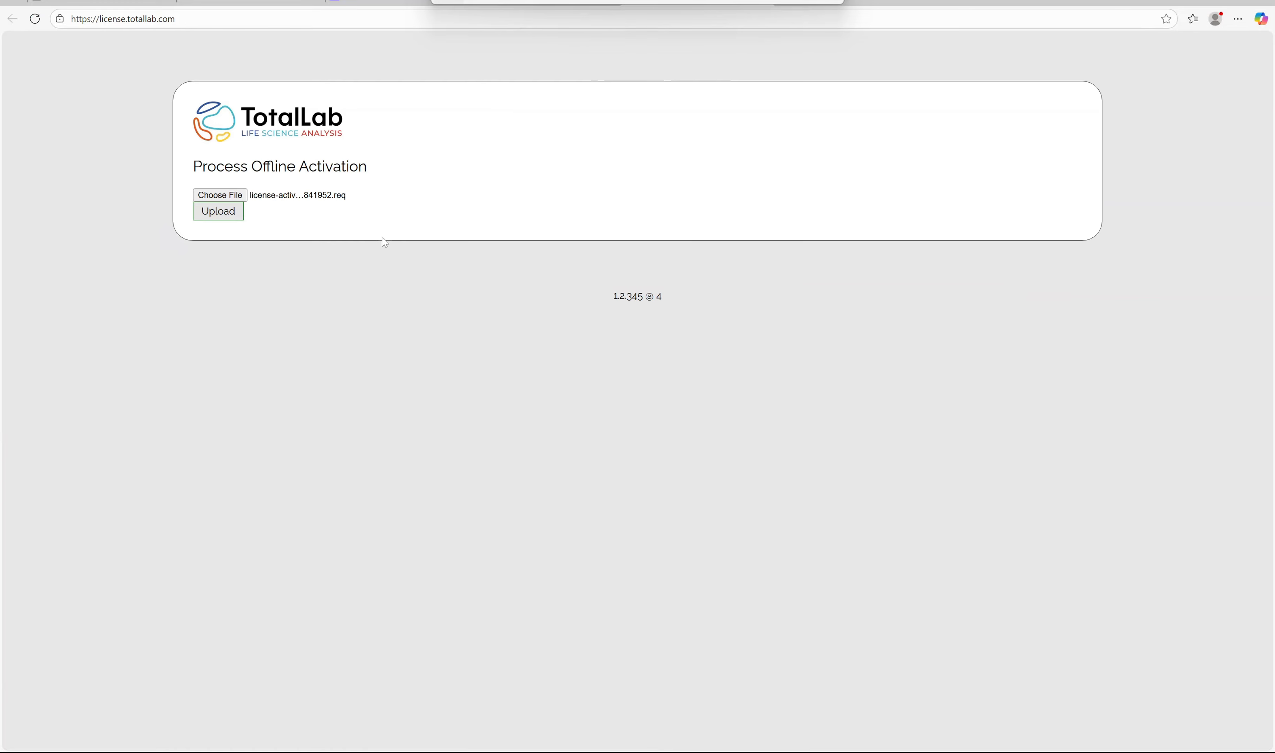
click(208, 220)
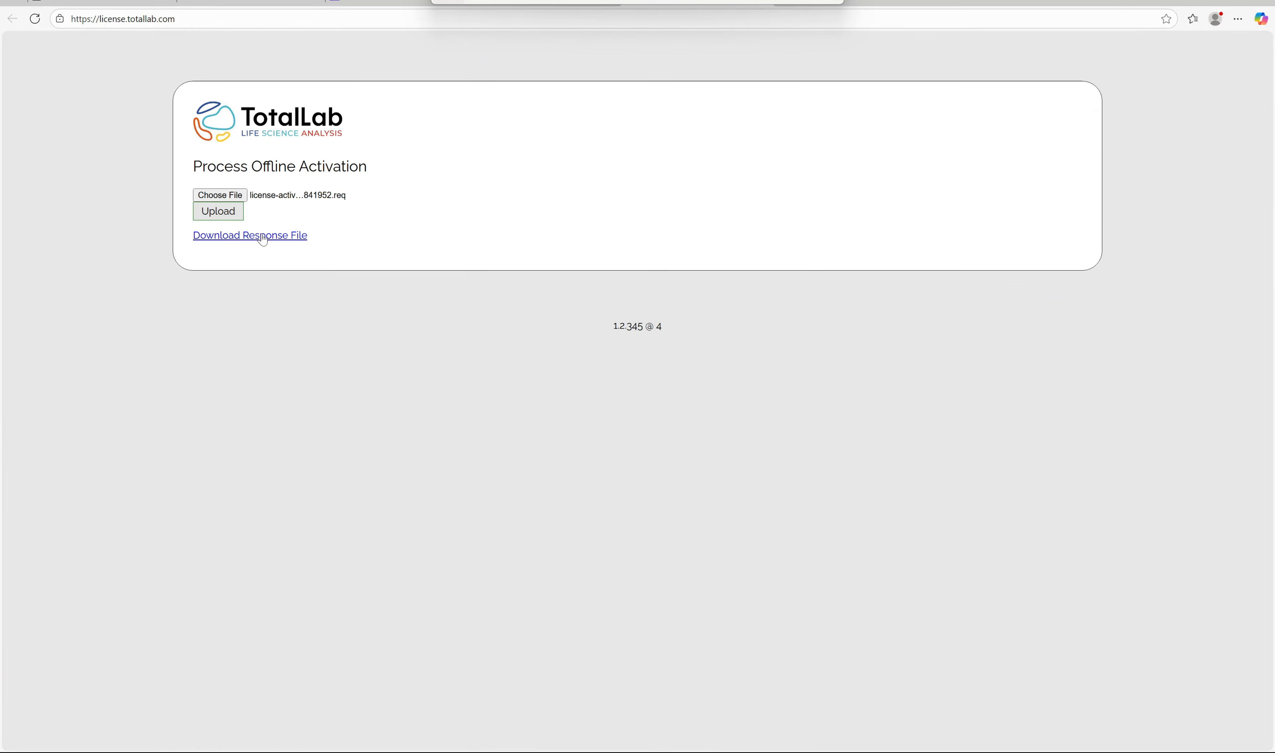
click(225, 238)
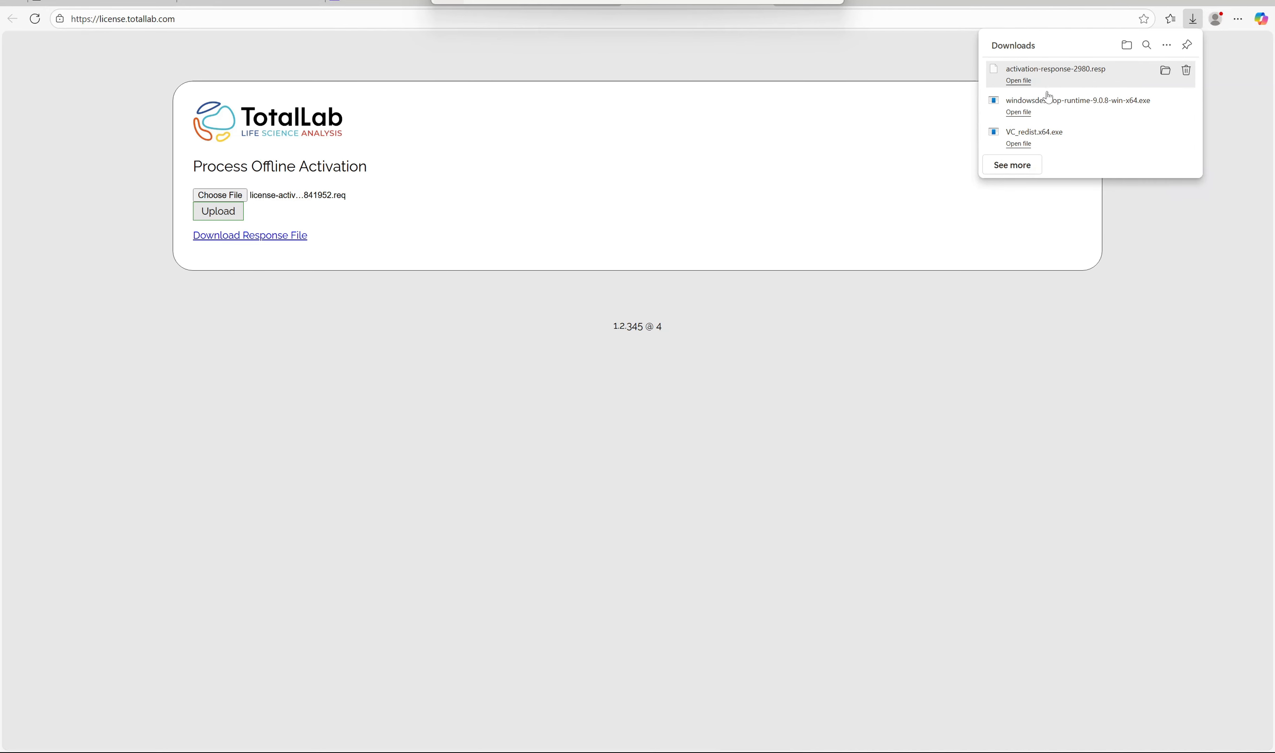
Step: Switch back to Phoretix1D and complete offline activation with activation-response-2980.resp from Downloads
click(817, 752)
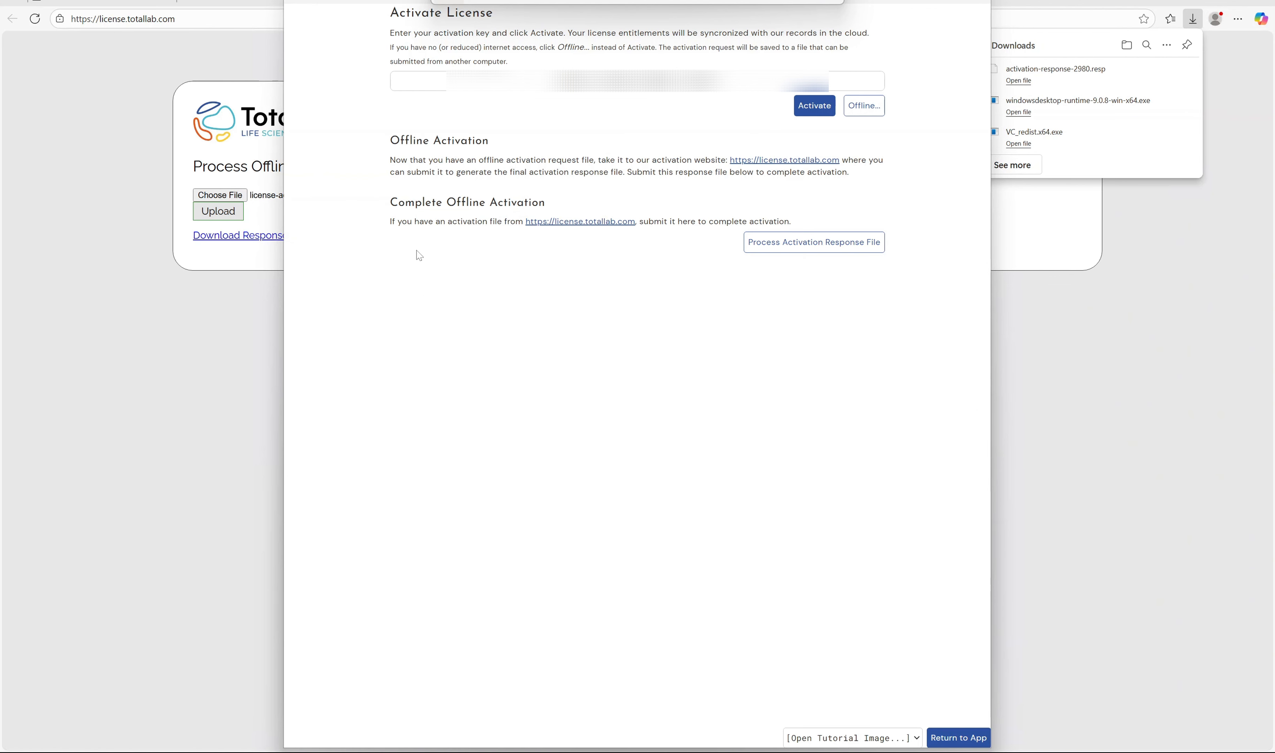
click(845, 251)
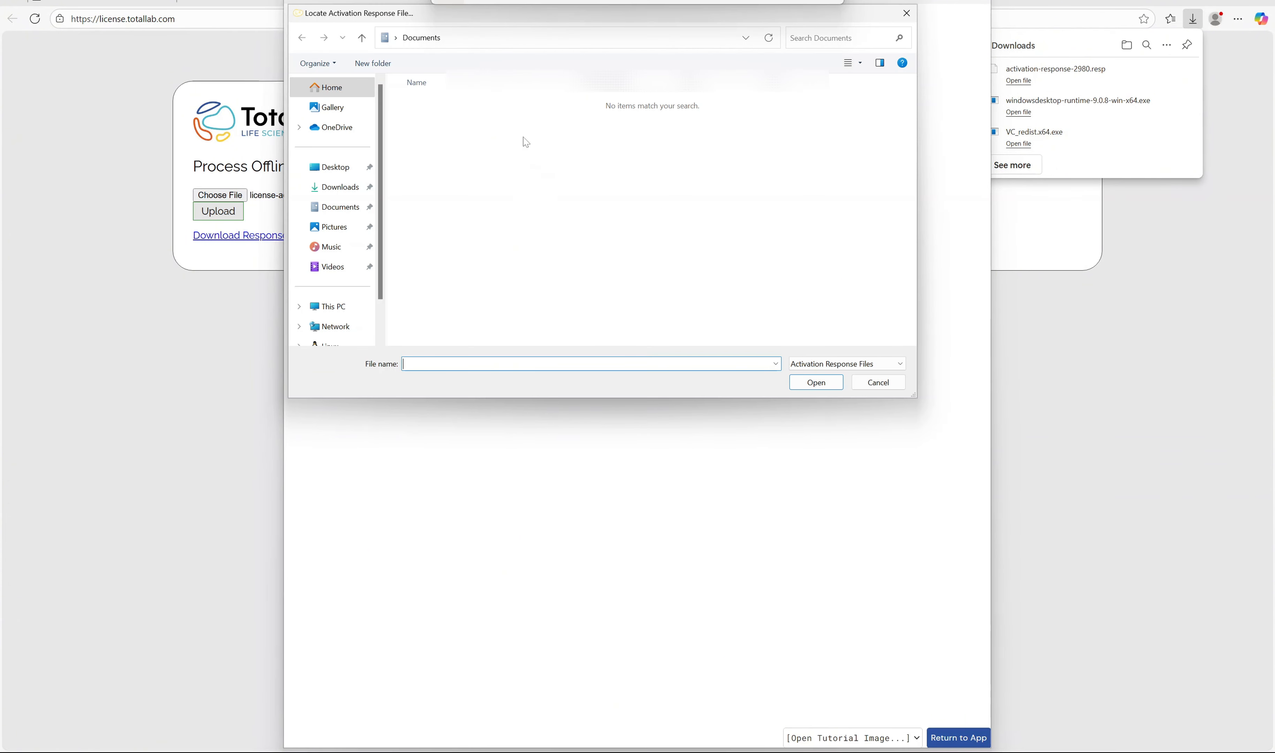
click(339, 207)
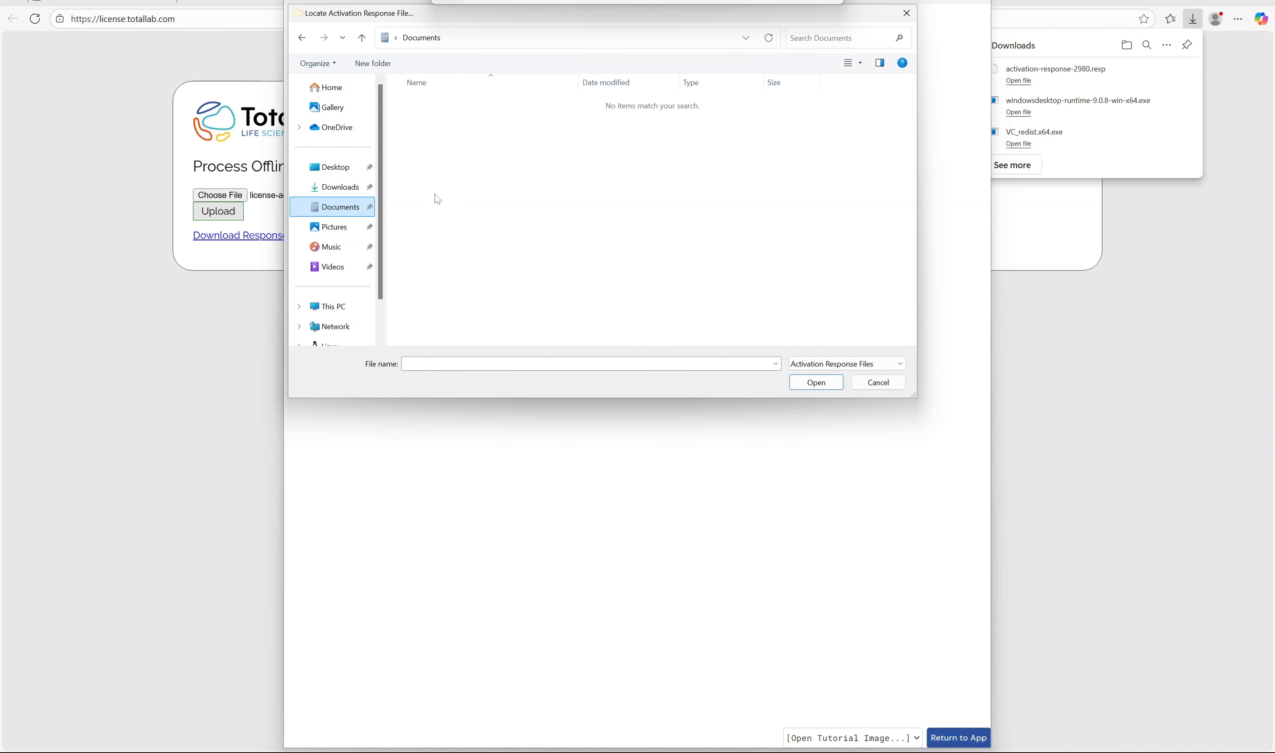
click(339, 187)
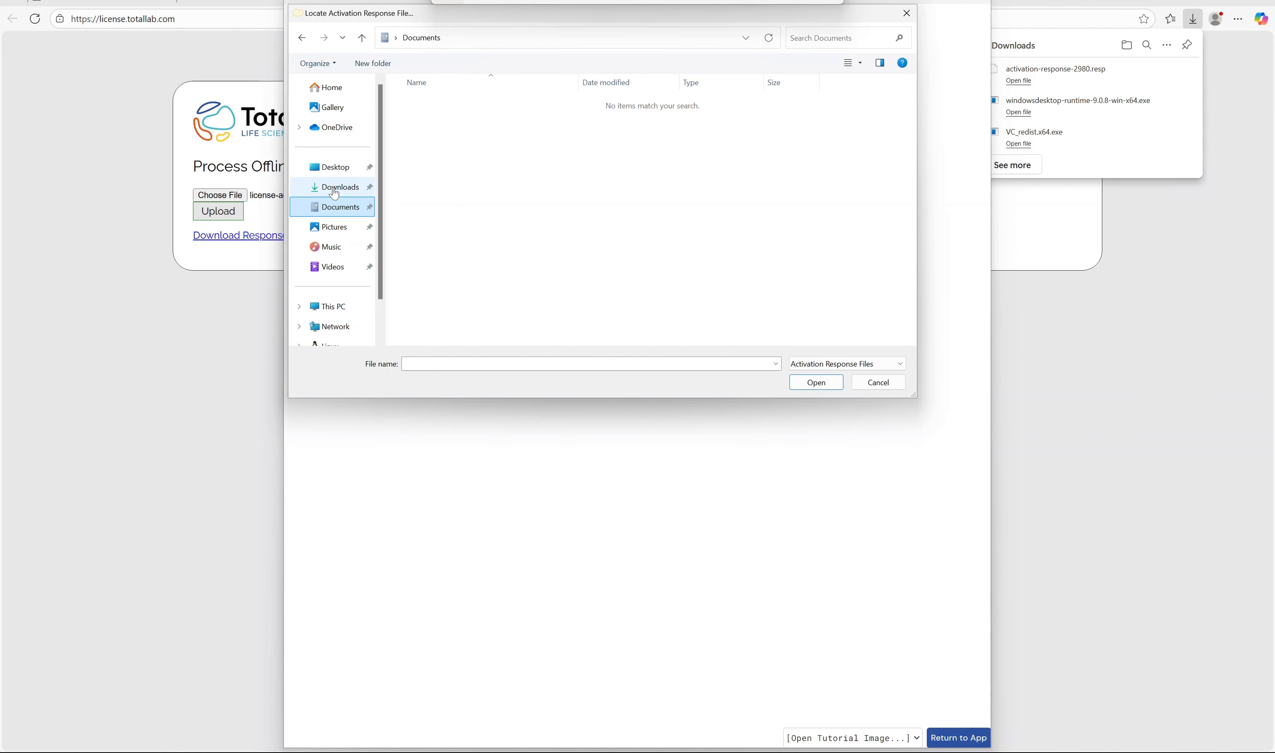
click(416, 120)
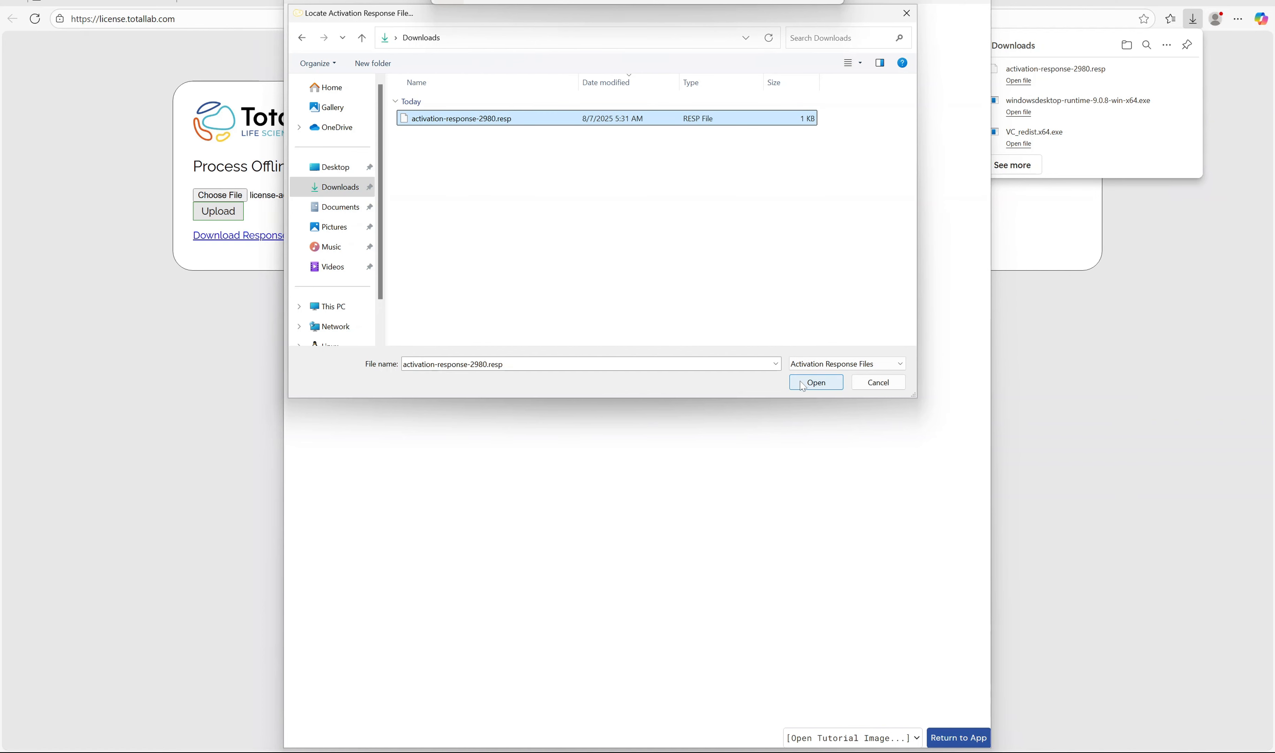
click(815, 377)
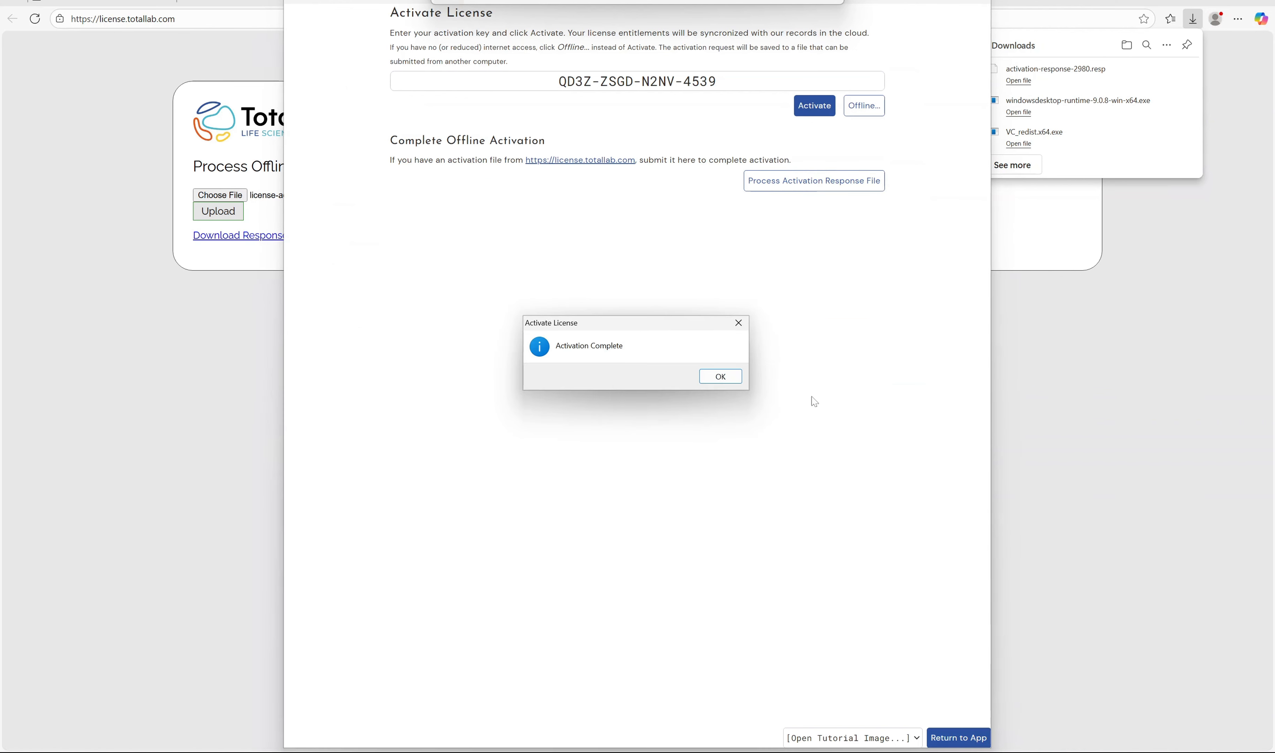
click(720, 377)
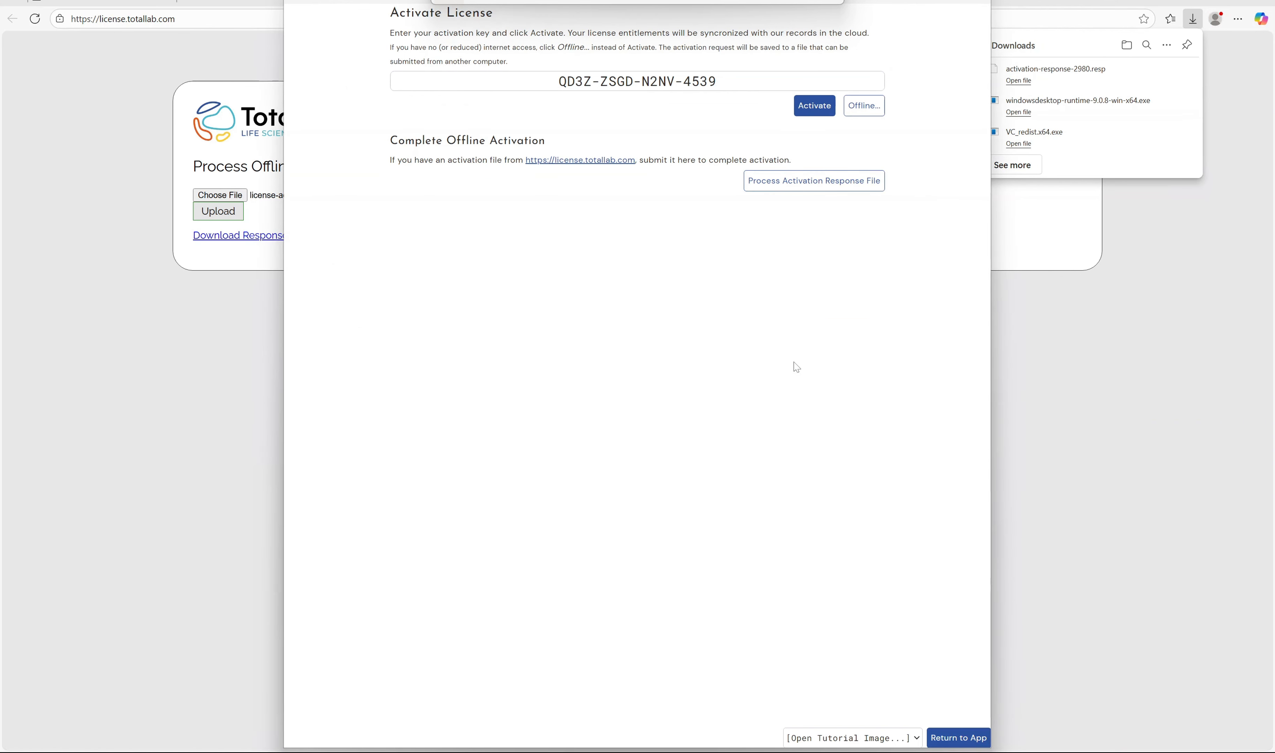
Step: Return from license activation to the main workspace and open the tutorial image example1.tif
click(950, 740)
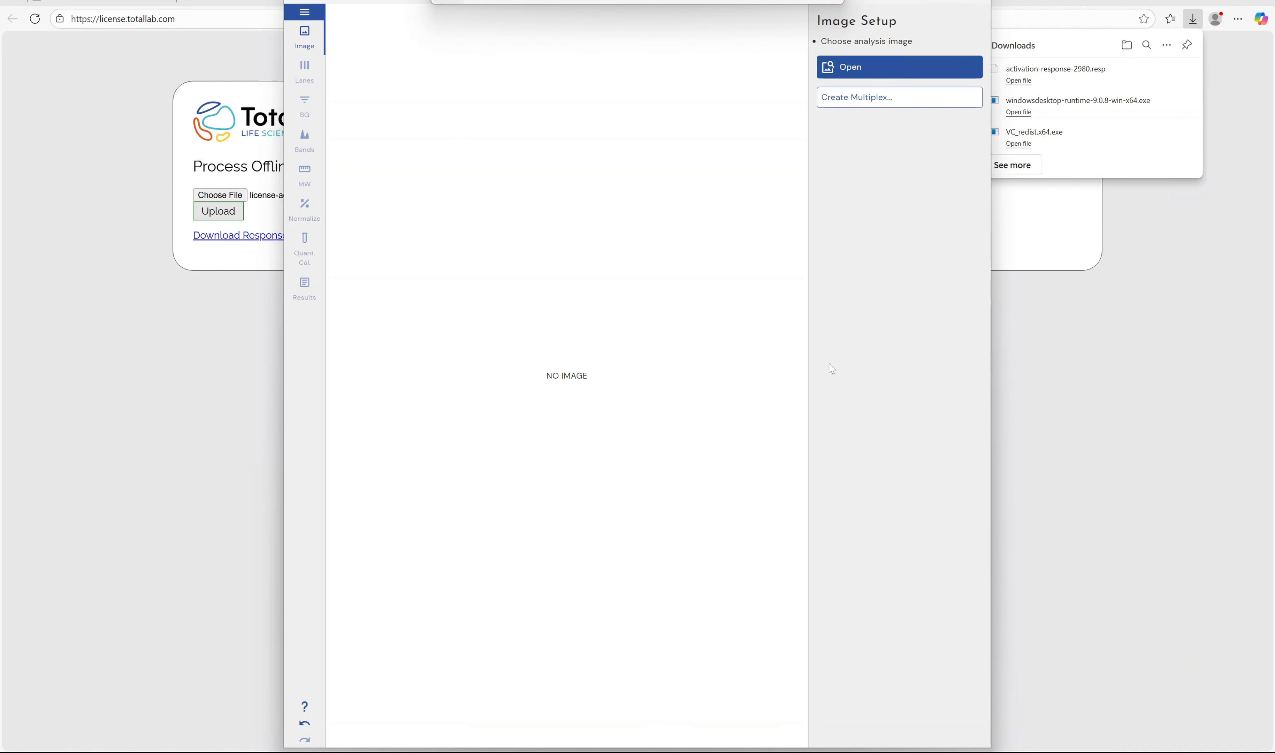
click(302, 14)
mouse_move(387, 154)
click(451, 154)
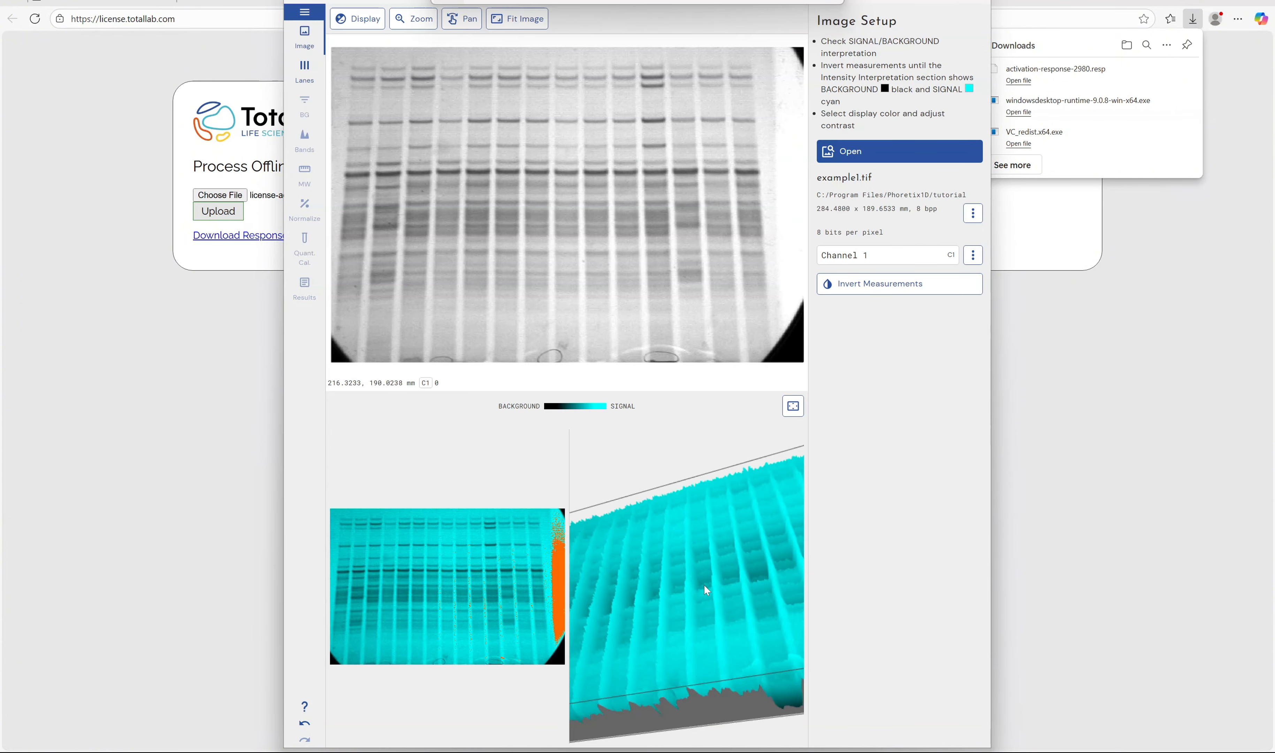
drag(704, 585, 733, 554)
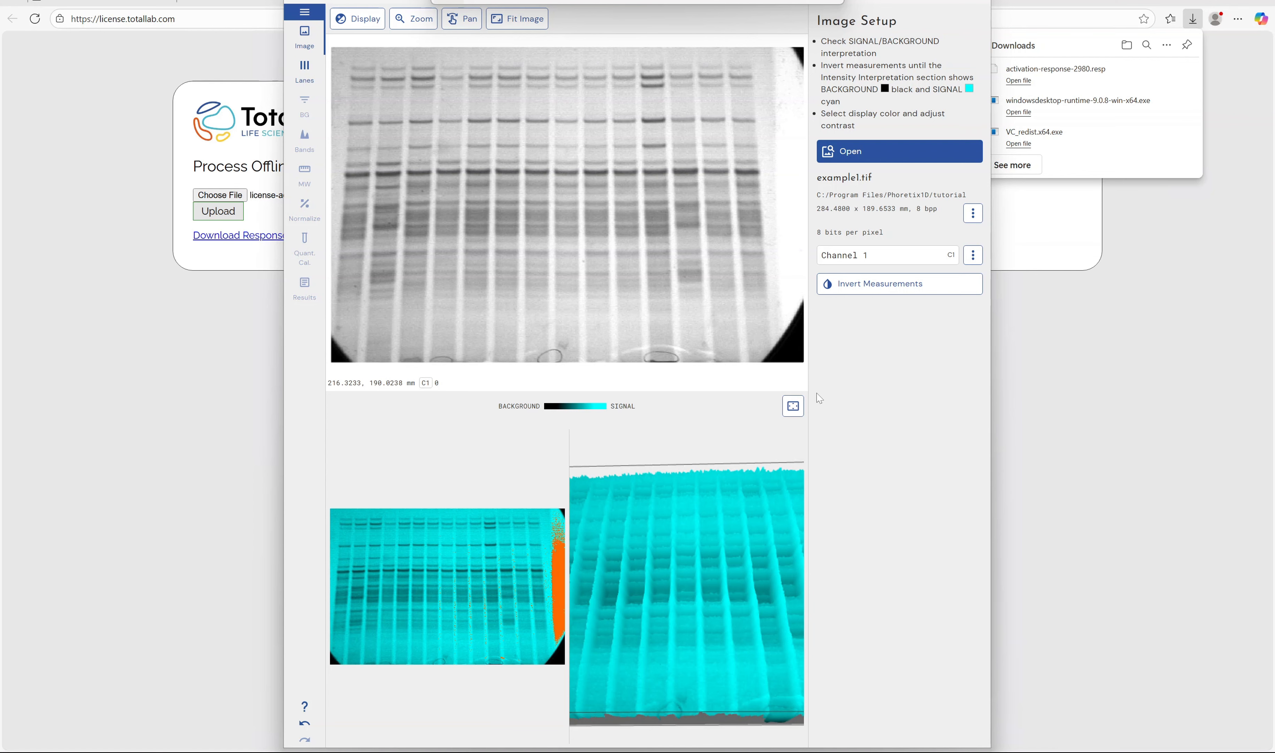